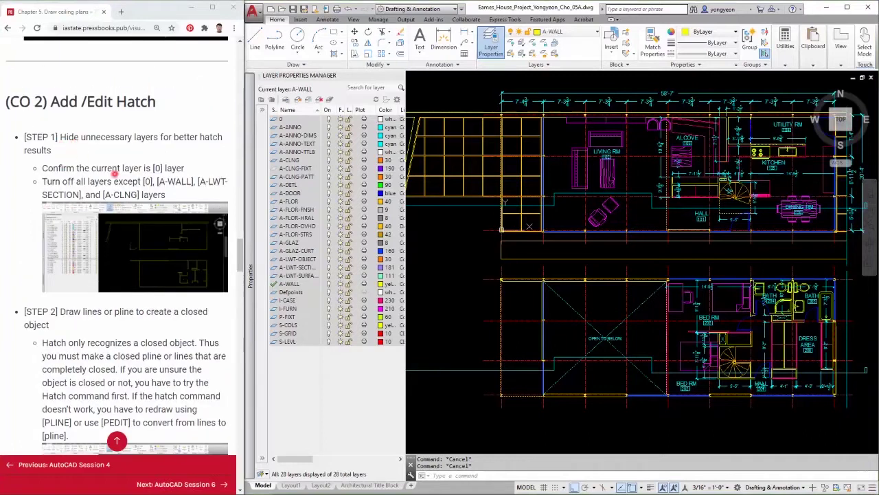
- Make layer 0 current and turn off all other layers while keeping the current layer on
scroll(495, 302, "down", 3)
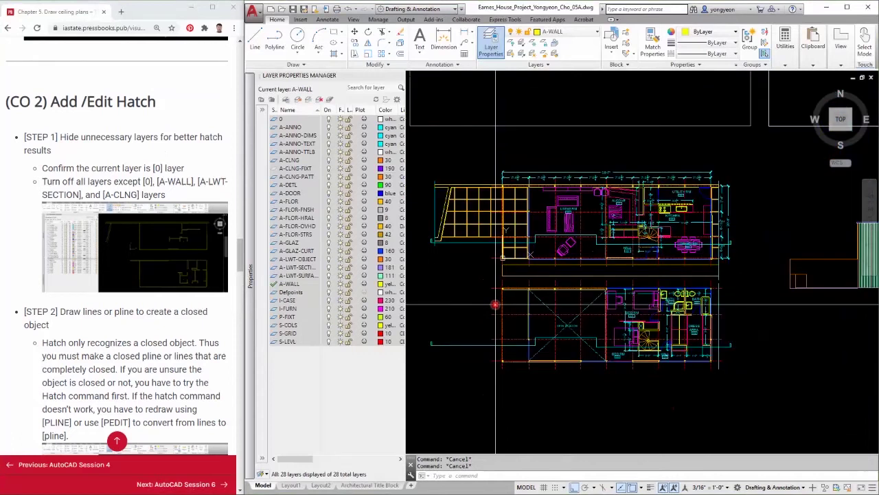
middle_click_drag(495, 304, 515, 295)
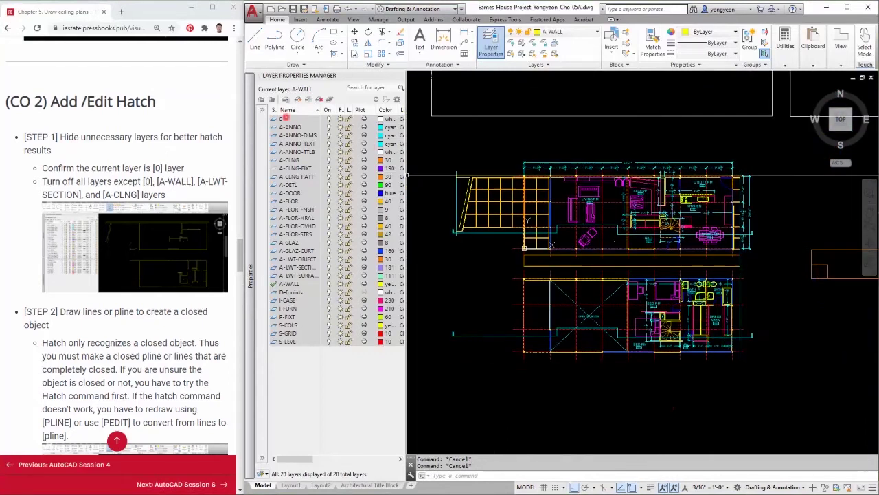
double_click(273, 119)
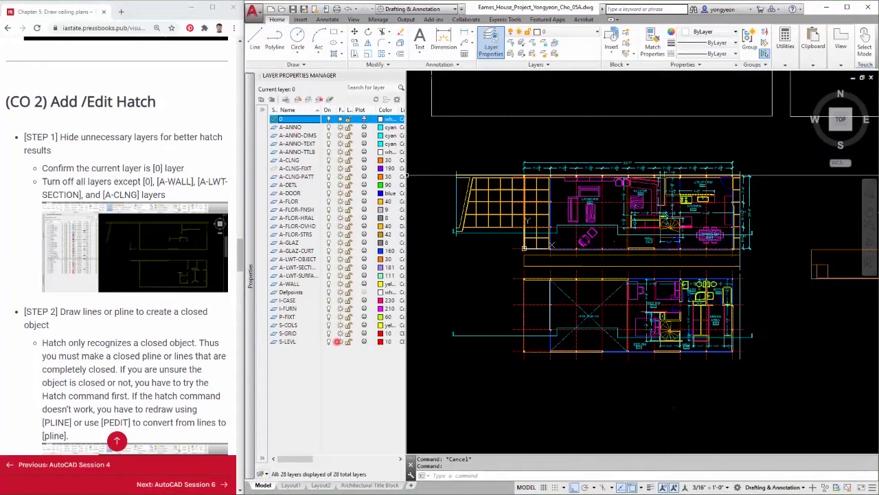
left_click(284, 341, "shift")
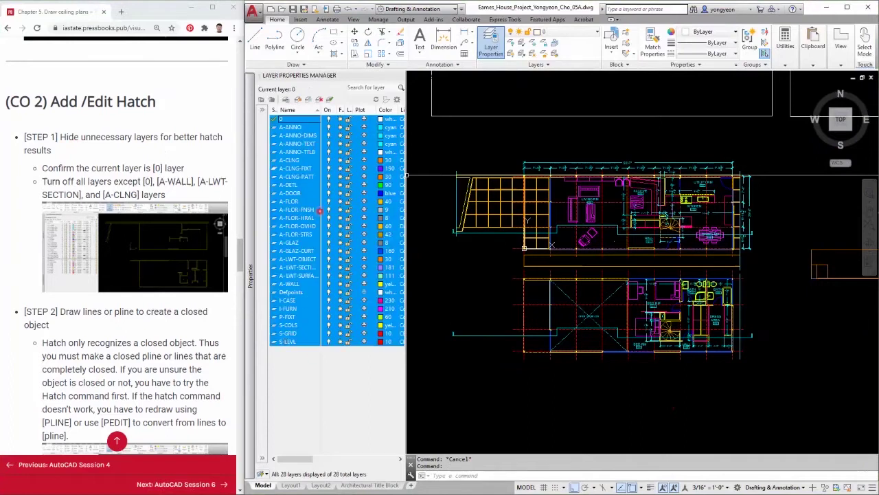
left_click(328, 126)
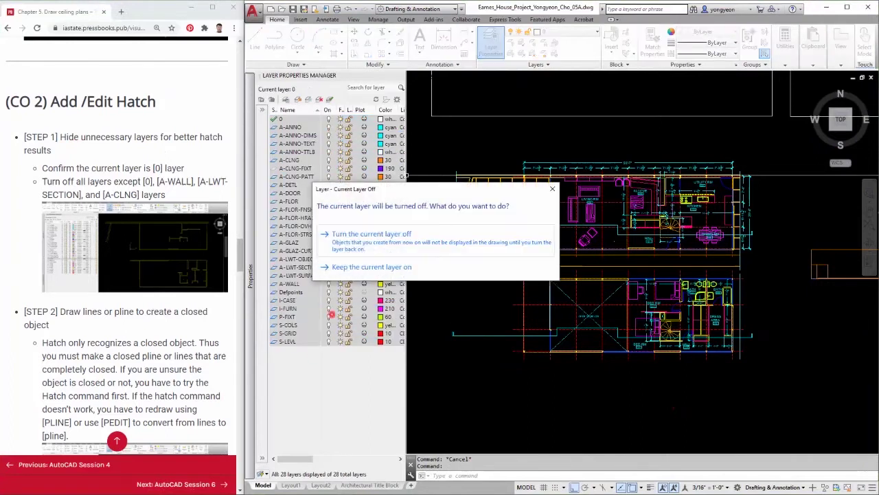
left_click(395, 267)
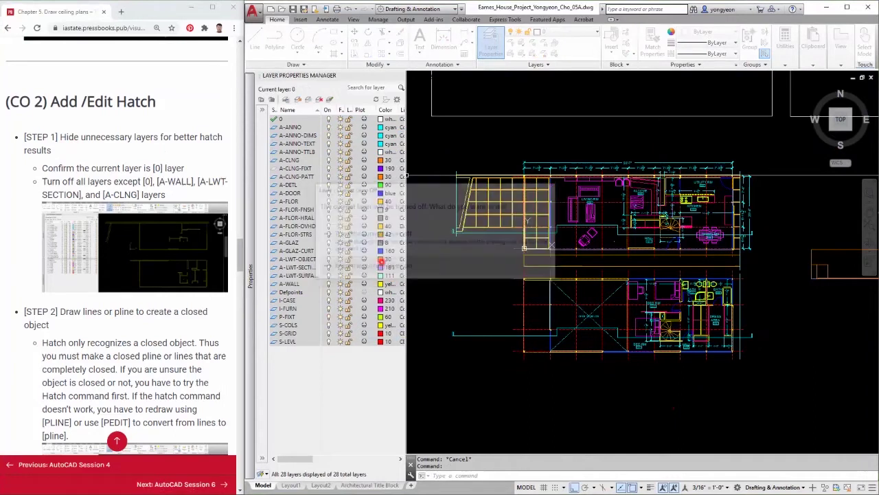
- Turn the A-WALL, A-CLNG and A-LWT-SECTION layers back on
left_click(292, 283)
left_click(328, 284)
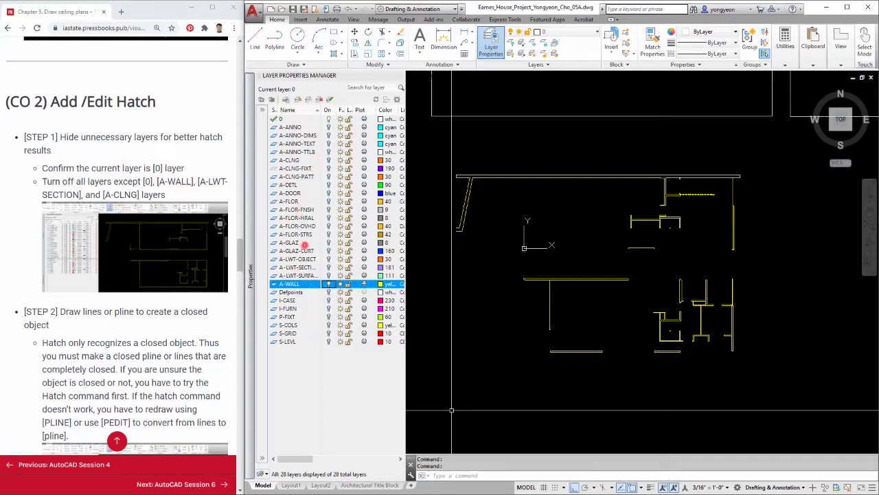
left_click(329, 160)
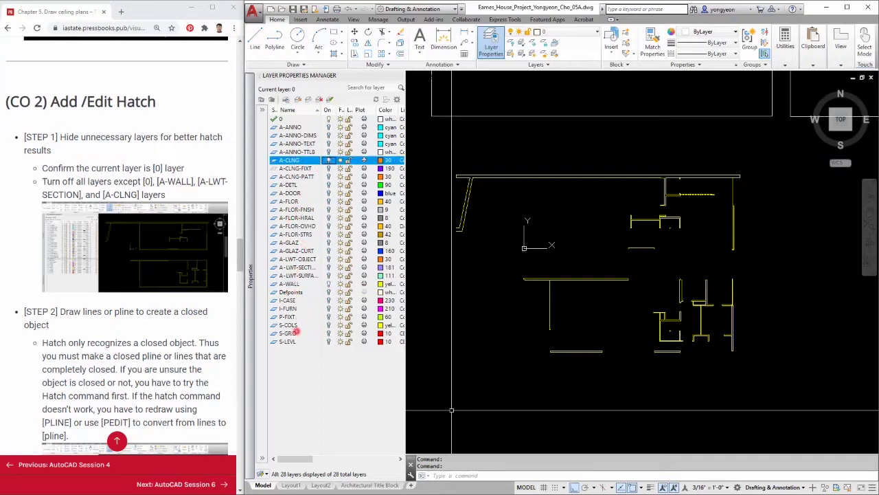
left_click(291, 267)
left_click(328, 267)
- Inspect the wall outlines of both floor plans for open ends that would prevent hatching
scroll(584, 213, "down", 4)
scroll(605, 374, "up", 6)
scroll(604, 373, "down", 4)
middle_click_drag(542, 232, 552, 345)
scroll(526, 242, "up", 2)
middle_click_drag(555, 303, 612, 344)
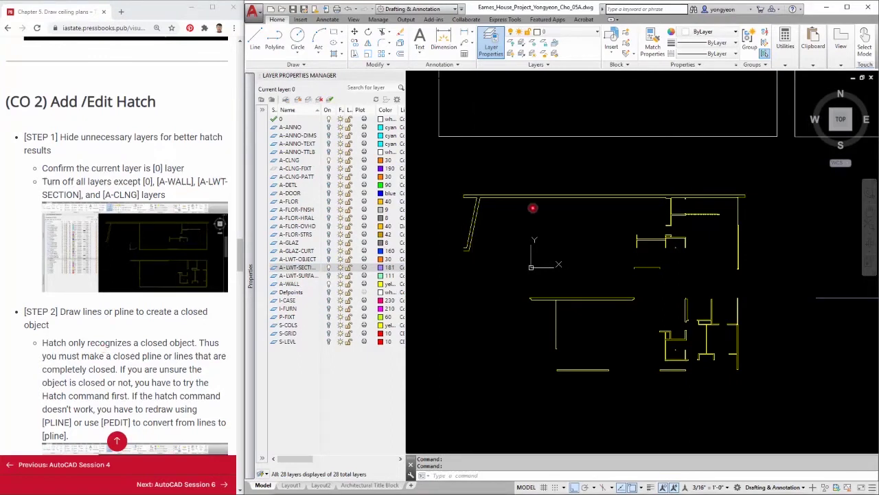
scroll(461, 202, "up", 2)
scroll(558, 257, "down", 1)
scroll(516, 218, "down", 2)
scroll(704, 242, "up", 2)
middle_click_drag(607, 338, 680, 234)
scroll(595, 242, "up", 2)
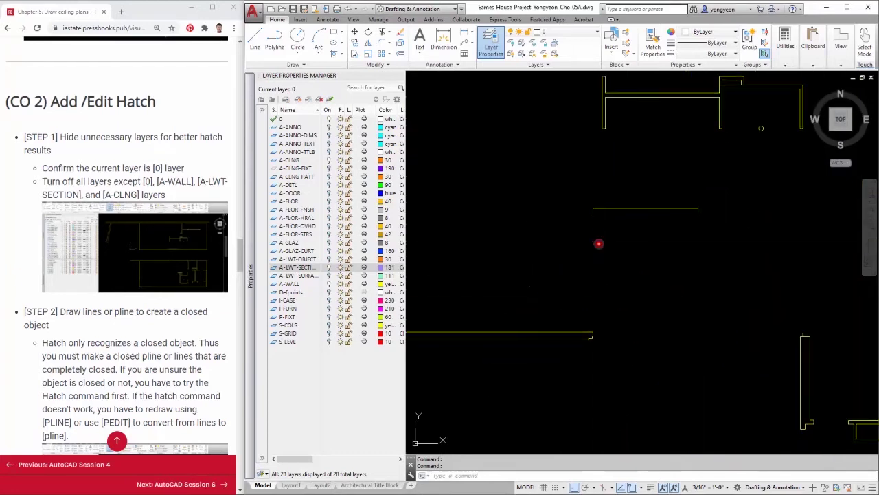
- Make A-WALL the current layer and draw a line closing the open side of the first-floor plan's short south wall
left_click(548, 32)
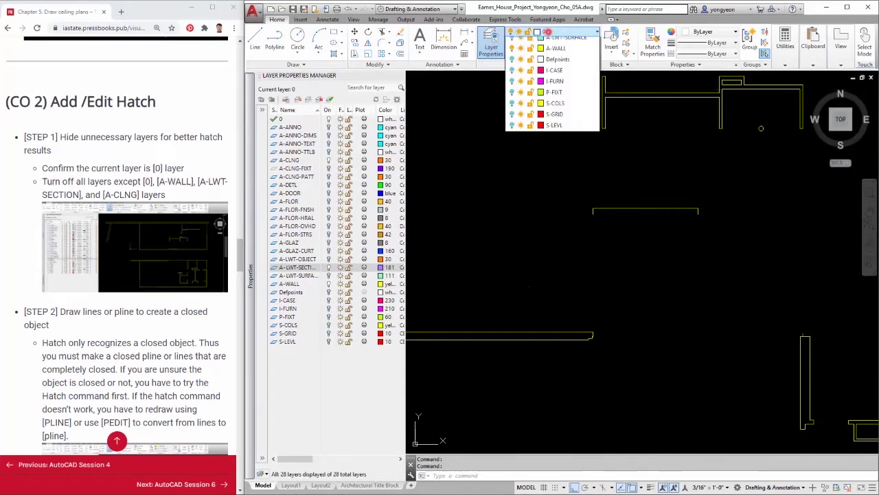
left_click(555, 262)
type("l")
key("Return")
left_click(592, 211)
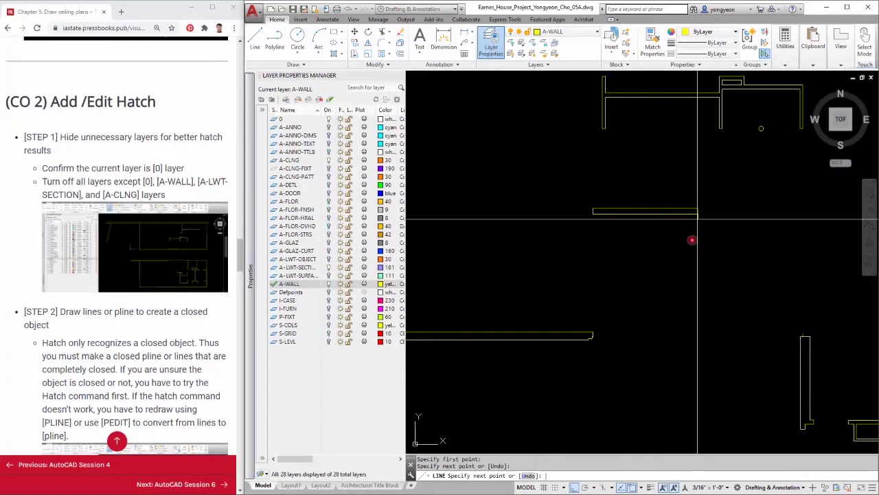
key("Return")
- Examine the second-floor wall outlines and the section drawing for other open boundaries
scroll(695, 286, "down", 2)
middle_click_drag(695, 287, 856, 165)
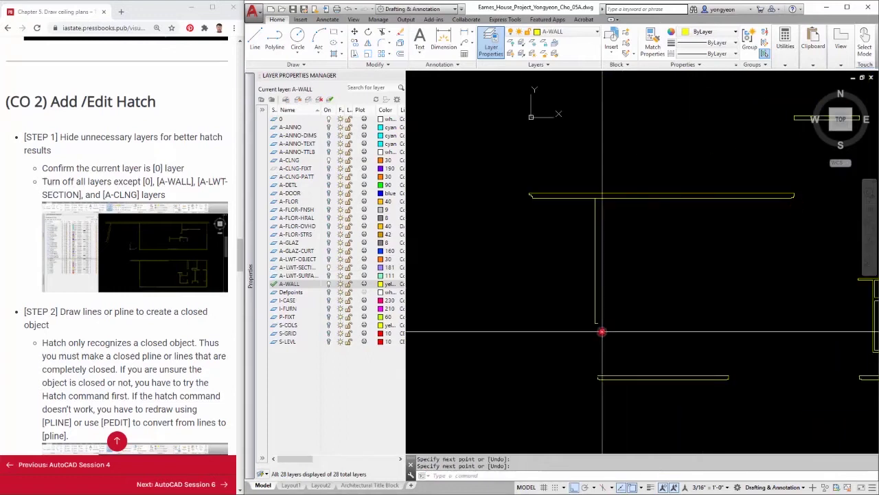
middle_click_drag(697, 345, 491, 355)
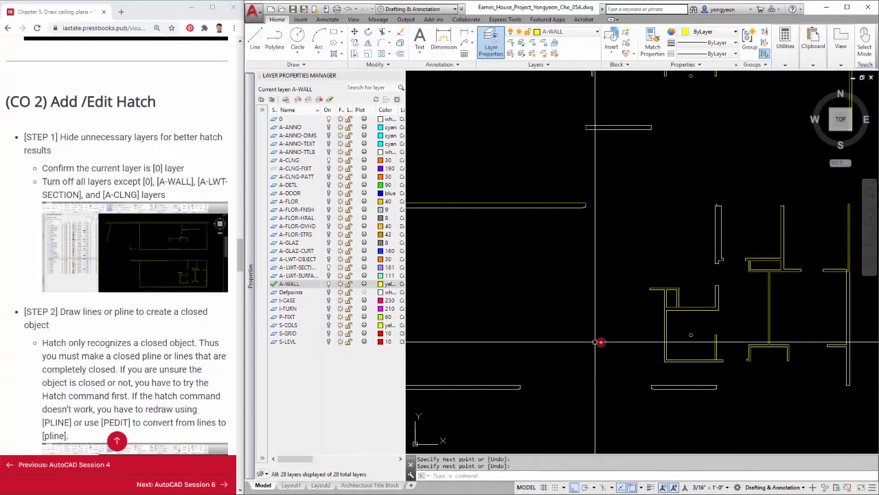
middle_click_drag(639, 344, 498, 329)
scroll(546, 358, "up", 2)
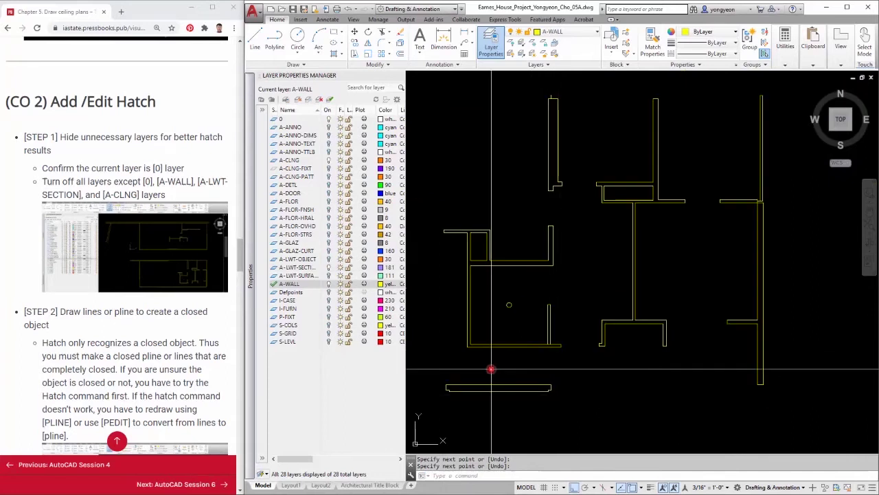
scroll(586, 314, "down", 6)
mouse_move(731, 312)
middle_mouse_down()
mouse_move(466, 340)
mouse_move(481, 330)
middle_mouse_up()
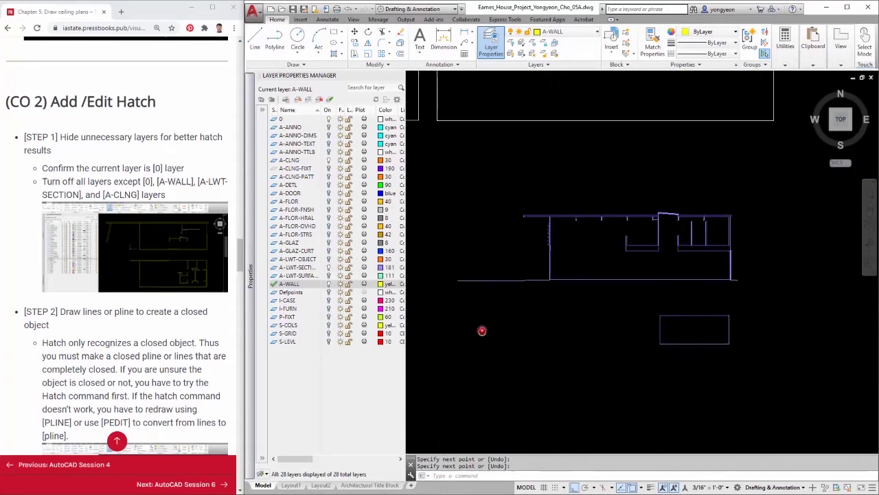
scroll(543, 244, "up", 2)
scroll(570, 254, "down", 6)
middle_click_drag(514, 360, 647, 318)
scroll(544, 334, "up", 2)
scroll(545, 333, "up", 2)
scroll(599, 353, "down", 2)
middle_click_drag(653, 226, 638, 313)
scroll(609, 234, "up", 2)
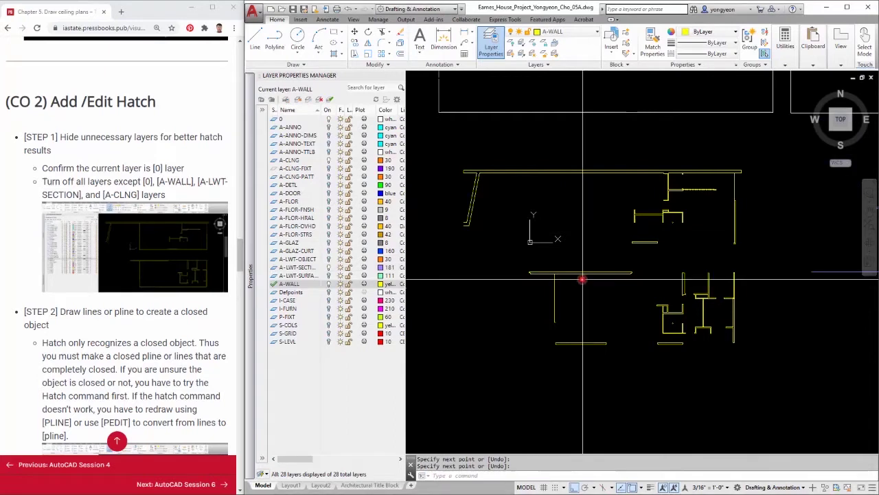
- Draw lines closing the open west ends of the first-floor plan's slanted wall and long north wall
scroll(516, 188, "up", 2)
middle_click_drag(517, 190, 551, 273)
scroll(467, 319, "up", 4)
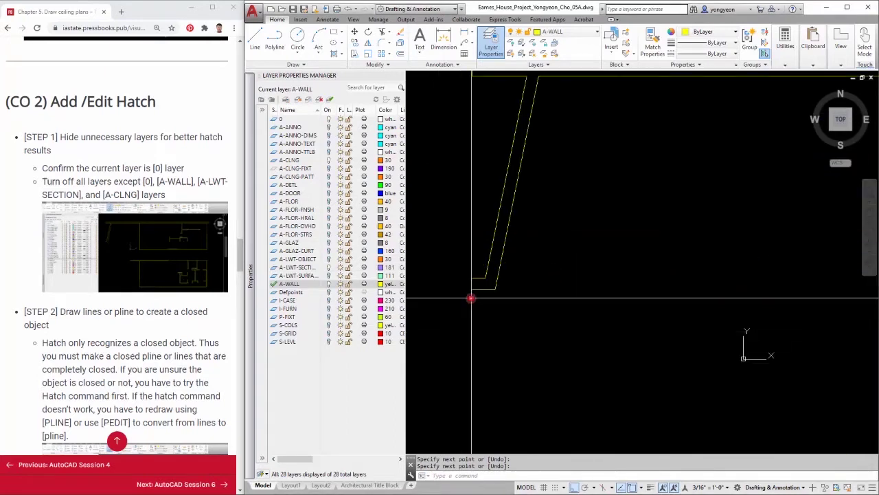
key("space")
left_click(472, 278)
key("space")
middle_click_drag(538, 232, 507, 420)
key("space")
left_click(511, 266)
key("space")
- Hatch the first-floor plan's long north wall with the ANSI31 pattern
middle_click_drag(538, 329, 507, 308)
scroll(512, 312, "down", 2)
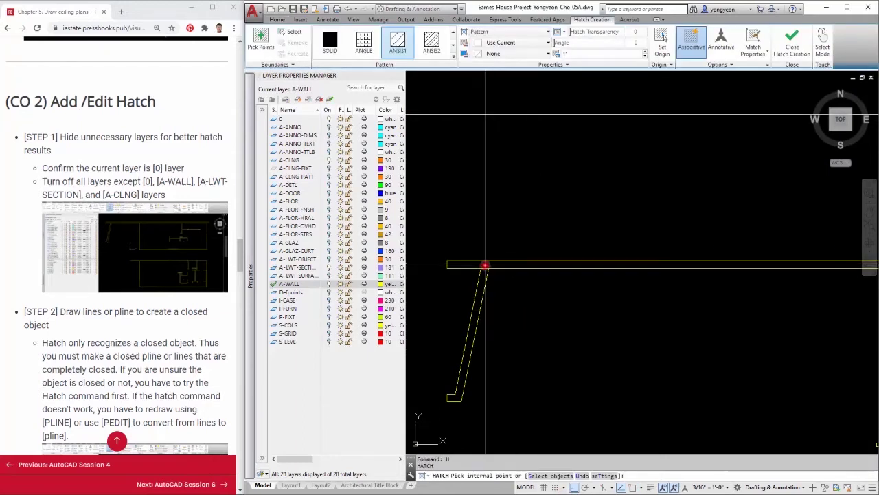
left_click(534, 265)
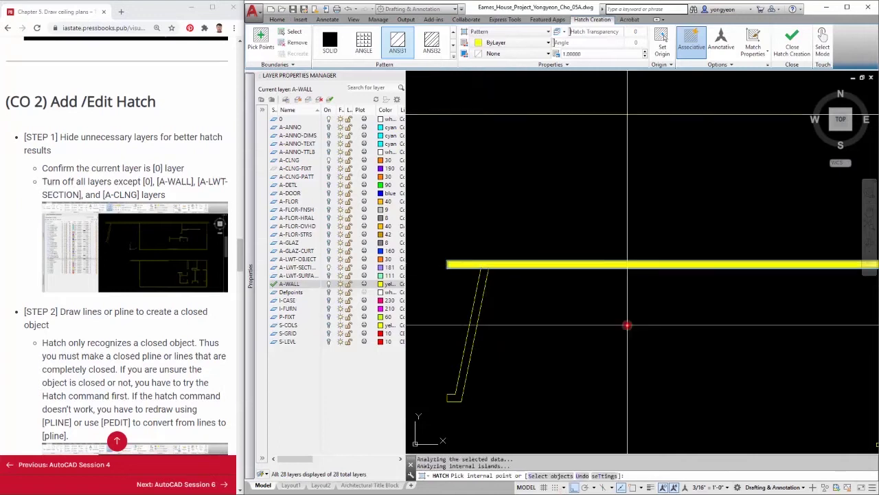
middle_click_drag(702, 331, 571, 316)
scroll(550, 312, "down", 2)
scroll(675, 292, "up", 2)
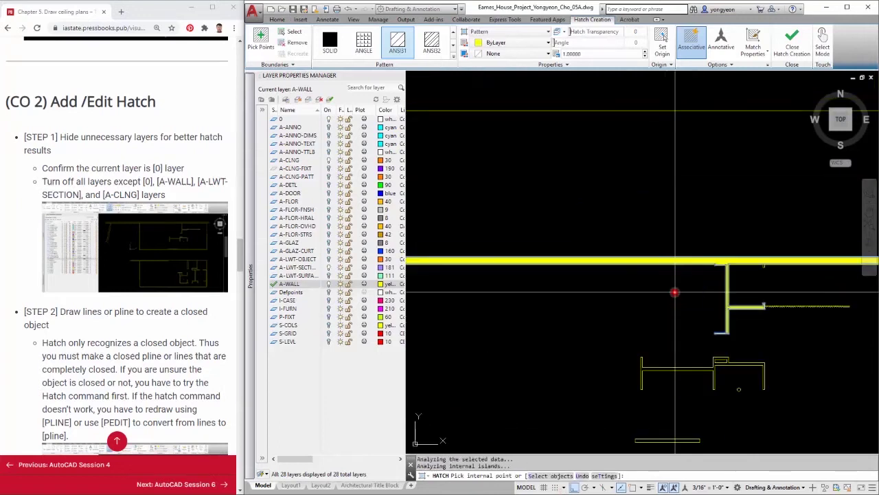
scroll(681, 285, "up", 2)
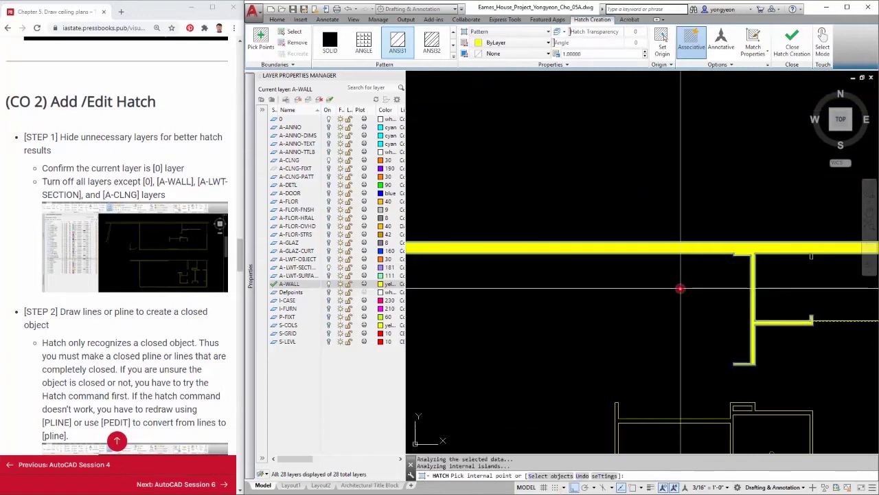
key("Escape")
- Change the north wall hatch colour to 9
left_click(722, 246)
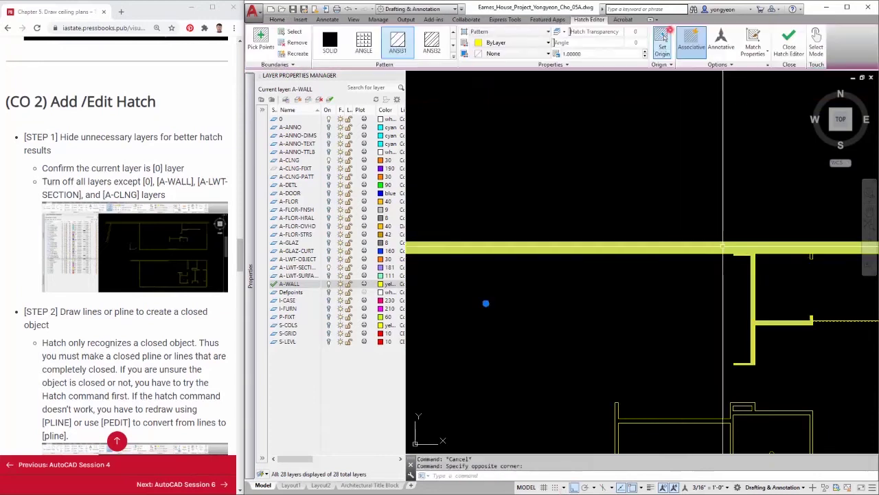
left_click(533, 43)
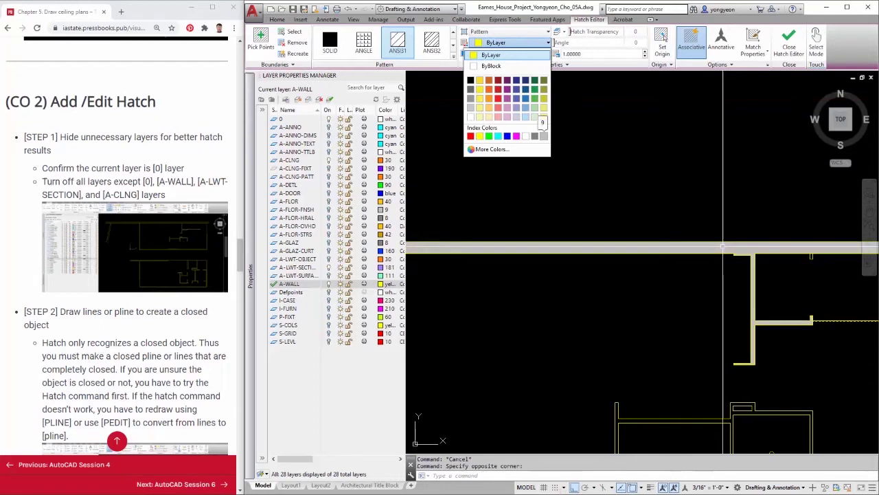
left_click(544, 136)
mouse_move(756, 357)
middle_mouse_down()
mouse_move(633, 299)
mouse_move(554, 315)
middle_mouse_up()
key("Escape")
mouse_move(688, 327)
middle_mouse_down()
mouse_move(605, 317)
mouse_move(626, 327)
mouse_move(675, 302)
middle_mouse_up()
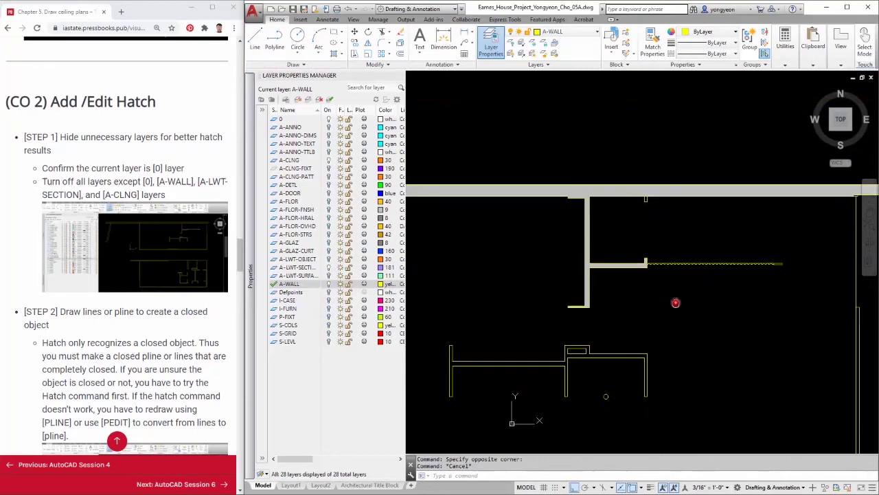
- Start another ANSI31 hatch and pick the remaining first-floor walls, including the stair walls and the small wall stub
type("h")
key("Return")
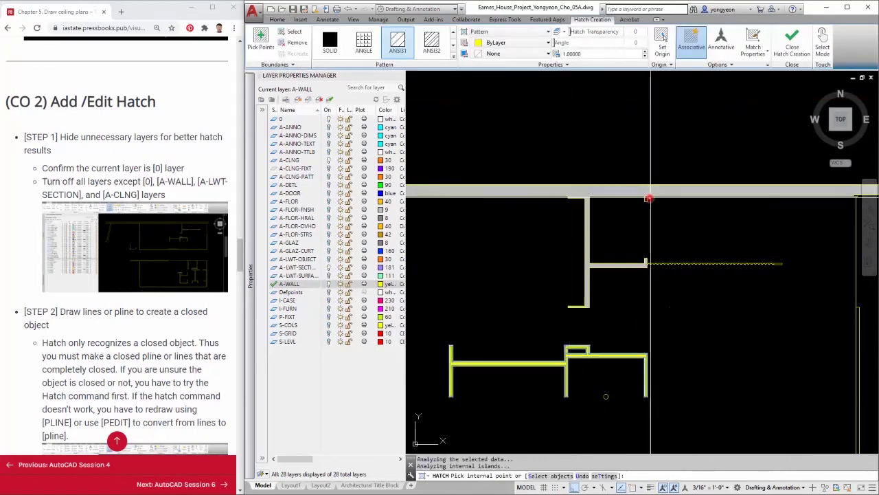
scroll(649, 198, "up", 5)
scroll(640, 199, "down", 5)
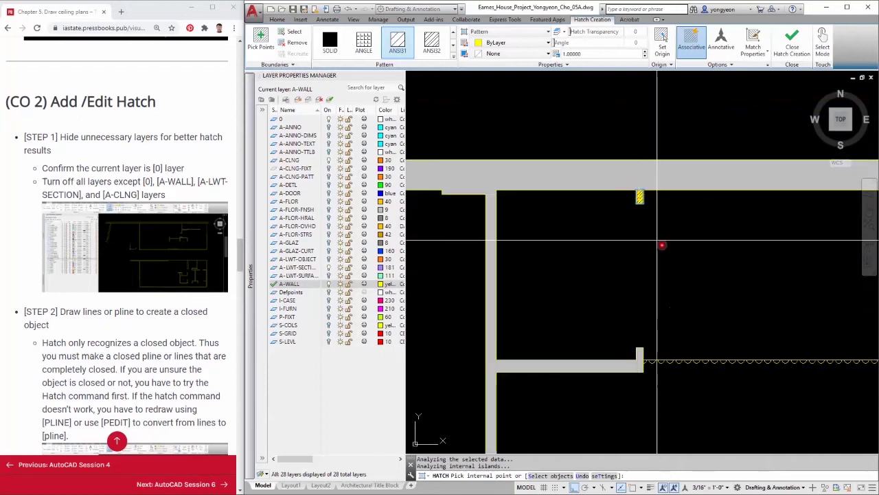
scroll(687, 368, "up", 5)
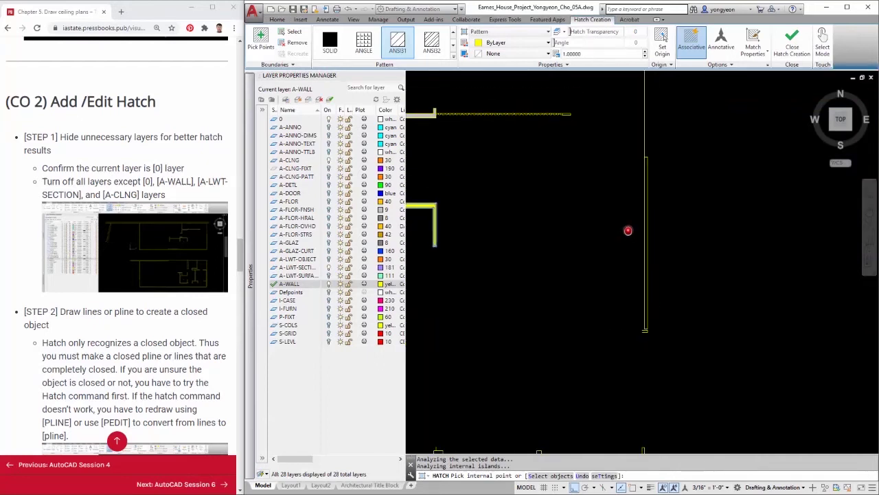
scroll(640, 320, "down", 5)
scroll(638, 314, "up", 3)
scroll(639, 315, "down", 3)
scroll(711, 265, "up", 4)
scroll(686, 381, "down", 6)
scroll(691, 382, "up", 6)
left_click(598, 315)
left_click(519, 270)
- Add the second-floor plan's interior and east walls to the same ANSI31 hatch
scroll(694, 295, "down", 5)
scroll(721, 282, "up", 3)
scroll(796, 279, "down", 4)
left_click(804, 231)
scroll(783, 373, "up", 4)
scroll(801, 377, "up", 2)
left_click(821, 365)
scroll(762, 326, "down", 8)
scroll(752, 309, "up", 7)
left_click(616, 298)
scroll(616, 296, "down", 5)
scroll(632, 275, "up", 5)
scroll(682, 309, "down", 6)
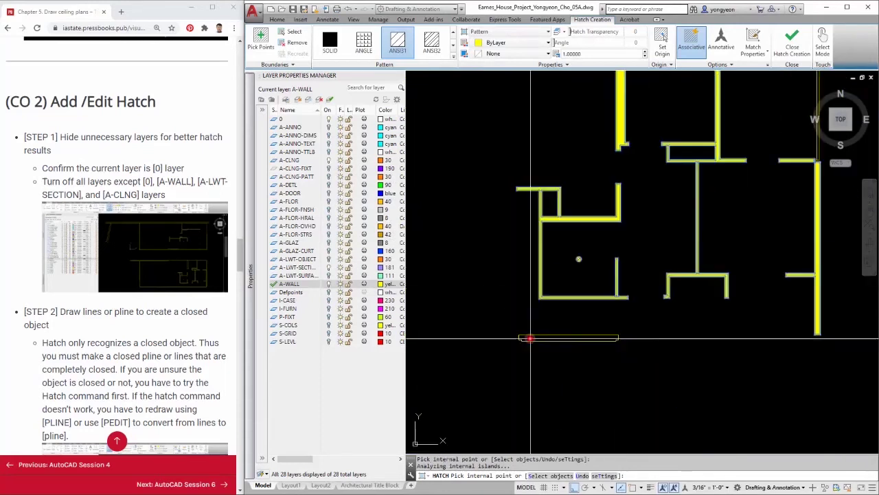
- Set the hatch colour to 9 and finish hatching the floor-plan walls
left_click(329, 42)
scroll(616, 130, "up", 10)
scroll(669, 211, "down", 8)
left_click(529, 43)
left_click(538, 86)
scroll(654, 344, "down", 4)
scroll(624, 264, "down", 5)
scroll(615, 184, "up", 10)
key("Return")
key("Return")
left_click(334, 45)
key("Escape")
- Start a hatch in the section drawing and set its pattern to Solid
scroll(735, 138, "down", 7)
scroll(719, 307, "down", 5)
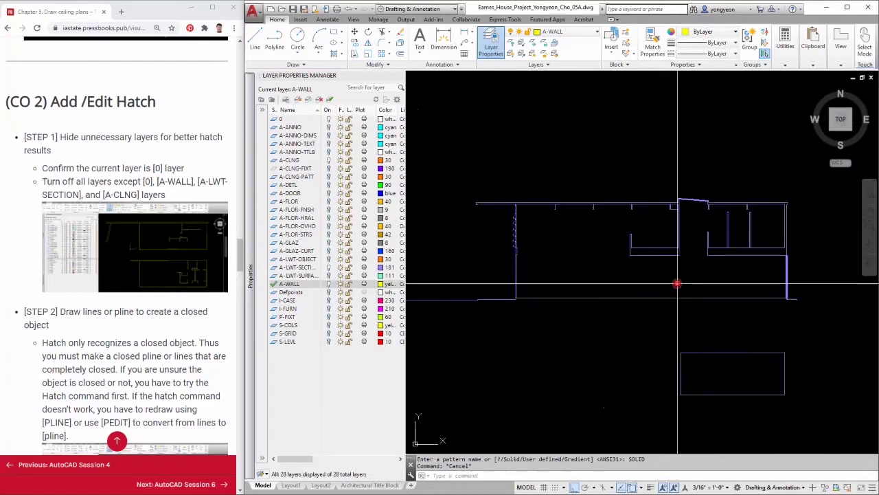
key("Return")
left_click(660, 249)
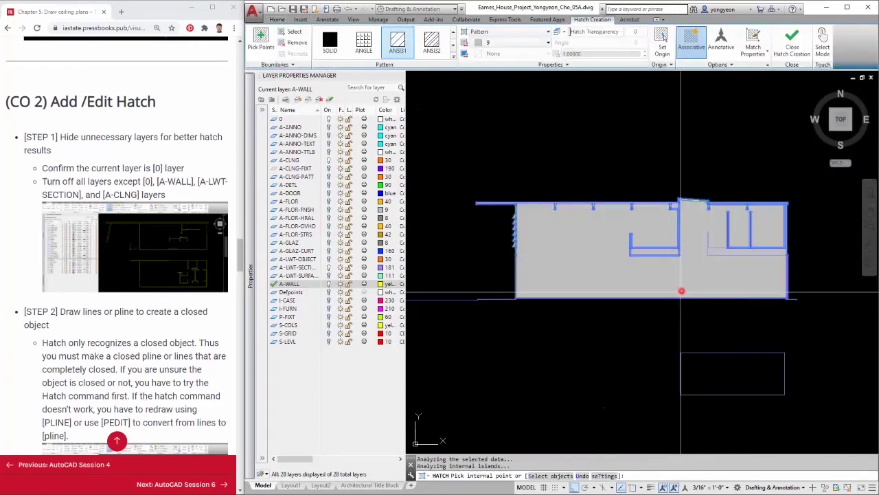
left_click(331, 44)
scroll(529, 217, "up", 6)
middle_click_drag(448, 157, 538, 237)
- Pick the cut roof areas of the section drawing as regions for the Solid hatch
middle_click_drag(607, 267, 112, 258)
middle_click_drag(741, 285, 696, 206)
left_click(586, 346)
left_click(526, 261)
scroll(694, 136, "up", 4)
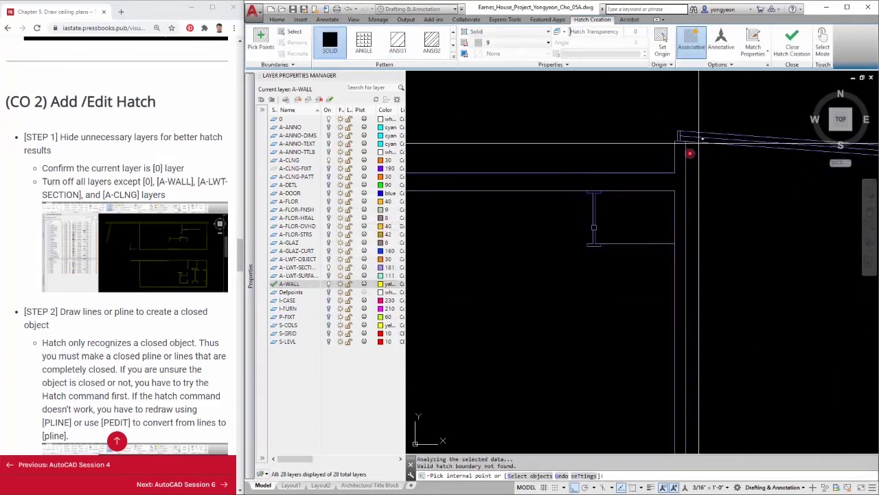
left_click(665, 181)
left_click(514, 259)
- Add the section's east-side room outline and interior partition walls to the Solid hatch and finish it
mouse_move(561, 251)
middle_mouse_down()
mouse_move(691, 320)
mouse_move(674, 351)
middle_mouse_up()
left_click(674, 351)
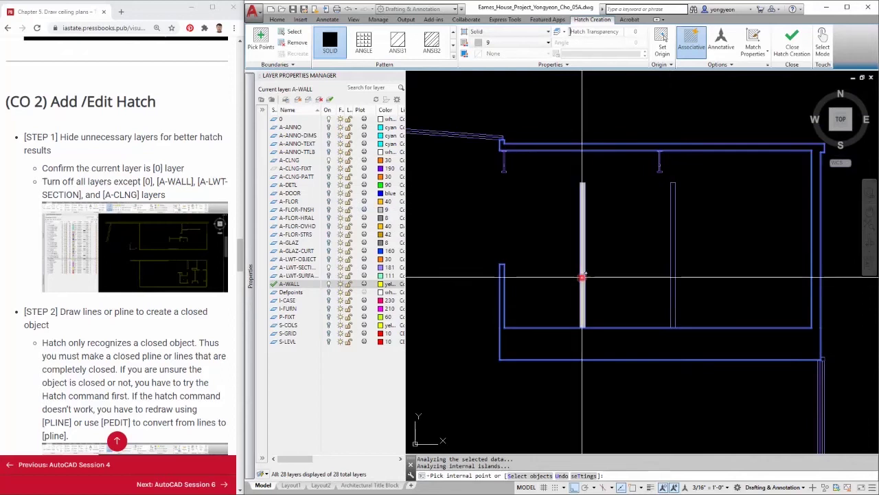
left_click(513, 350)
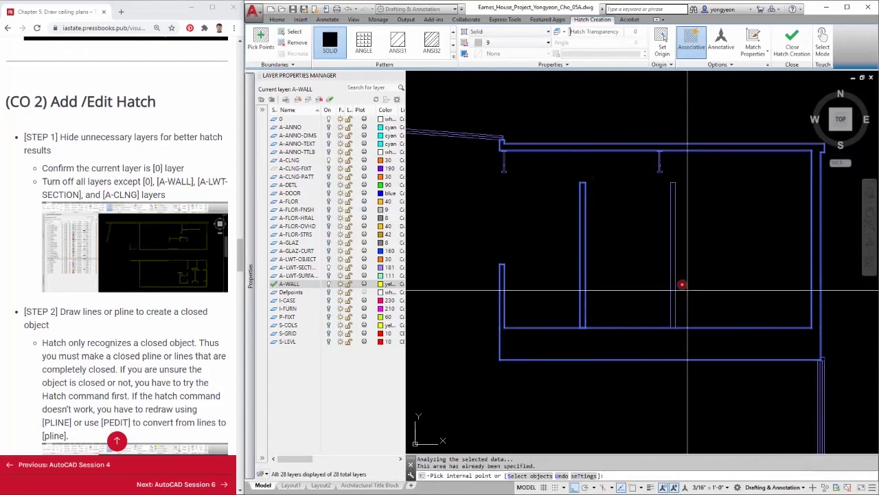
scroll(689, 217, "up", 2)
left_click(655, 210)
key("Return")
- Try to apply the Solid hatch to another region of the section drawing
scroll(758, 272, "down", 6)
scroll(542, 273, "up", 4)
key("Return")
left_click(524, 269)
scroll(546, 162, "down", 6)
scroll(667, 294, "up", 2)
scroll(667, 294, "down", 2)
scroll(639, 264, "up", 3)
key("Escape")
key("Escape")
key("Escape")
scroll(734, 320, "down", 3)
scroll(701, 318, "up", 3)
scroll(659, 302, "down", 3)
scroll(461, 227, "up", 6)
scroll(474, 234, "down", 3)
scroll(565, 272, "up", 6)
left_click(565, 274)
key("Escape")
- Start a polyline on the A-LWT-SECTION layer, tracing the west end of the section's roof and its small drip edge
middle_click_drag(590, 299, 569, 300)
type("pl")
key("Return")
left_click(576, 33)
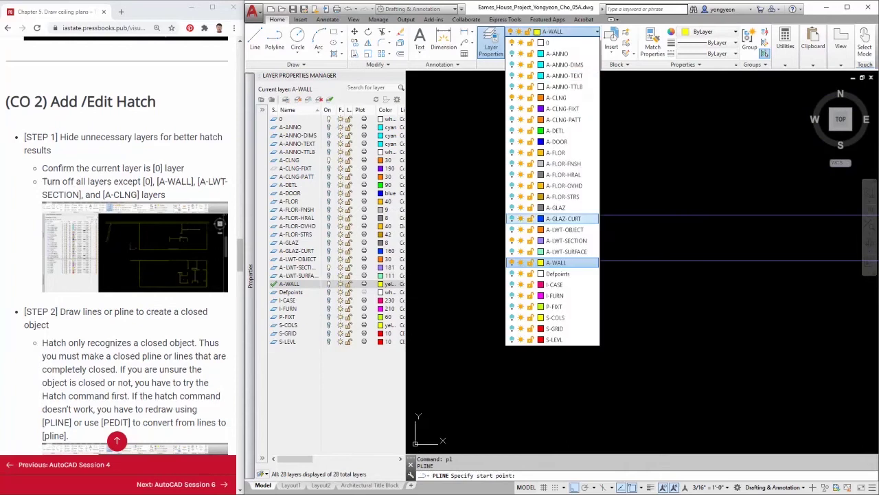
left_click(554, 240)
left_click(536, 215)
left_click(535, 274)
left_click(547, 274)
left_click(547, 261)
- Continue the polyline along the underside of the roof and down the cut wall's inner face to the floor slab
scroll(548, 262, "down", 5)
middle_click_drag(738, 259, 656, 265)
scroll(667, 265, "down", 4)
scroll(842, 272, "up", 4)
middle_click_drag(842, 268, 721, 281)
left_click(718, 247)
scroll(717, 248, "down", 5)
scroll(724, 355, "up", 7)
middle_click_drag(689, 399, 743, 361)
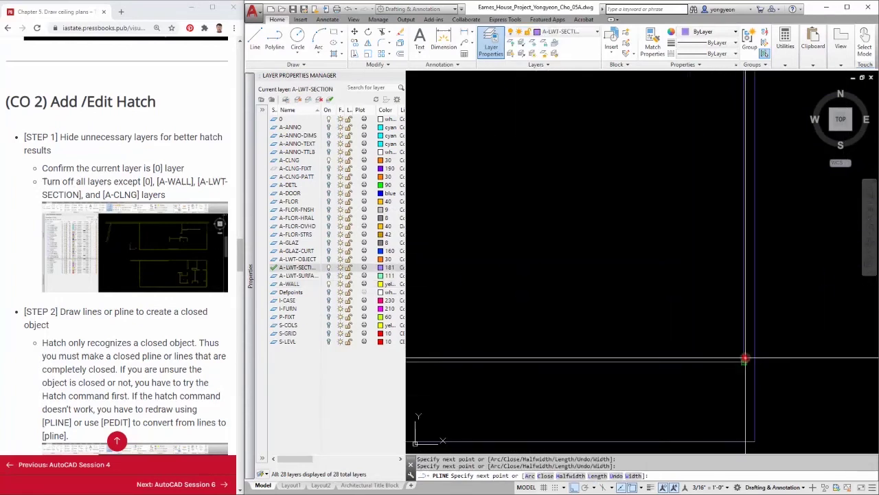
left_click(744, 362)
- Continue the polyline around the upper-floor slab and its low end wall, then back up the cut wall to the top of the roof
scroll(744, 362, "down", 7)
left_click(627, 323)
left_click(627, 377)
left_click(747, 378)
scroll(748, 240, "up", 9)
left_click(732, 182)
left_click(677, 177)
scroll(628, 176, "up", 2)
left_click(618, 169)
scroll(636, 213, "down", 7)
left_click(635, 276)
- Bring the polyline back to the roof's west end and close it
scroll(638, 276, "down", 10)
middle_click_drag(426, 288, 628, 294)
scroll(652, 287, "up", 9)
left_click(555, 312)
type("c")
key("Return")
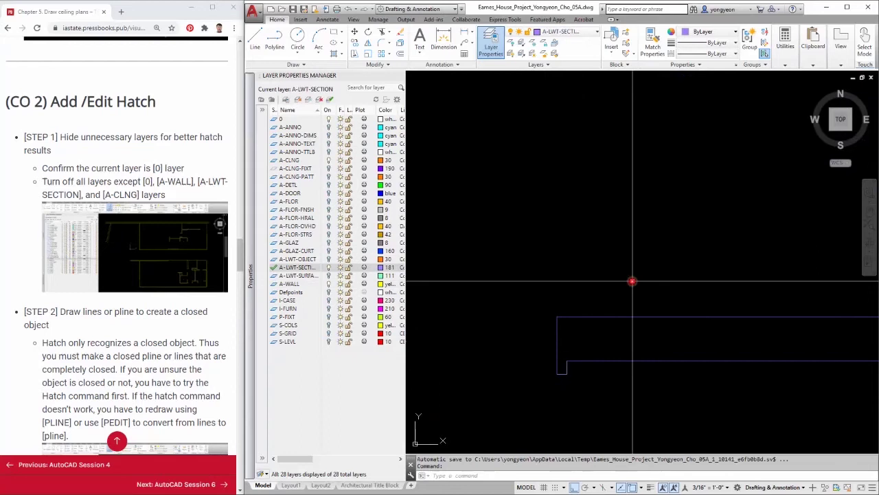
- Fill the closed roof, wall and slab outline of the section drawing with the Solid hatch
type("h")
key("Return")
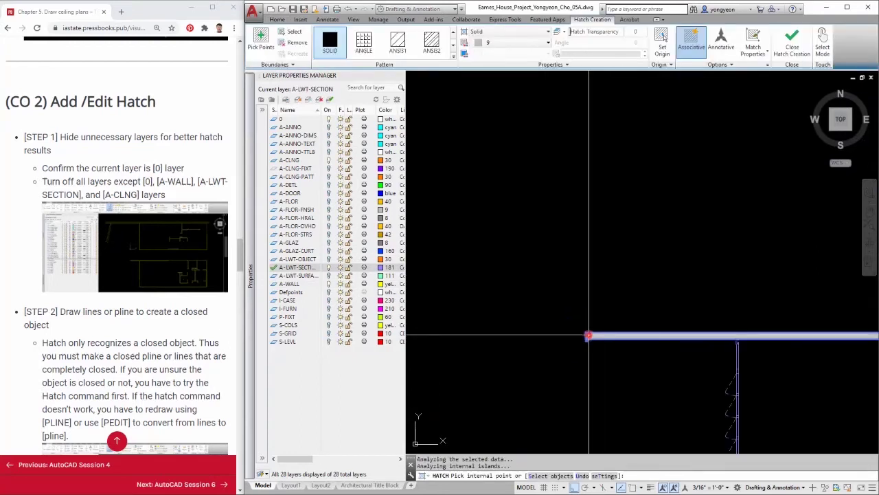
left_click(599, 335)
scroll(605, 312, "down", 6)
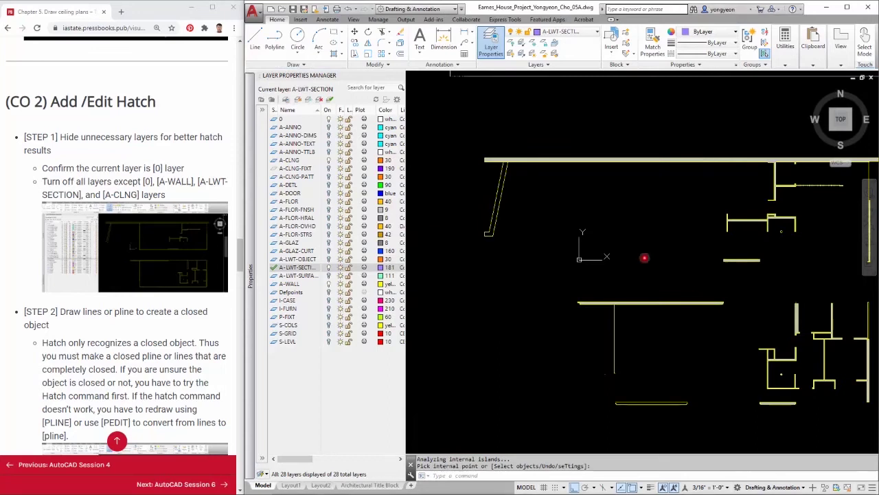
- Try to select the wall hatches in both floor plans
mouse_move(654, 278)
middle_mouse_down()
mouse_move(611, 257)
mouse_move(616, 261)
middle_mouse_up()
scroll(589, 294, "up", 4)
key("Escape")
key("Escape")
left_click(556, 277)
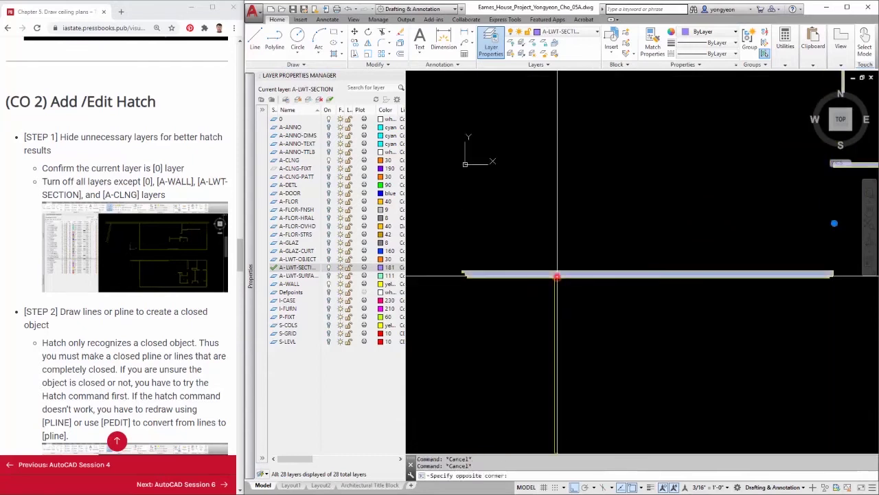
scroll(556, 278, "down", 6)
scroll(657, 279, "up", 5)
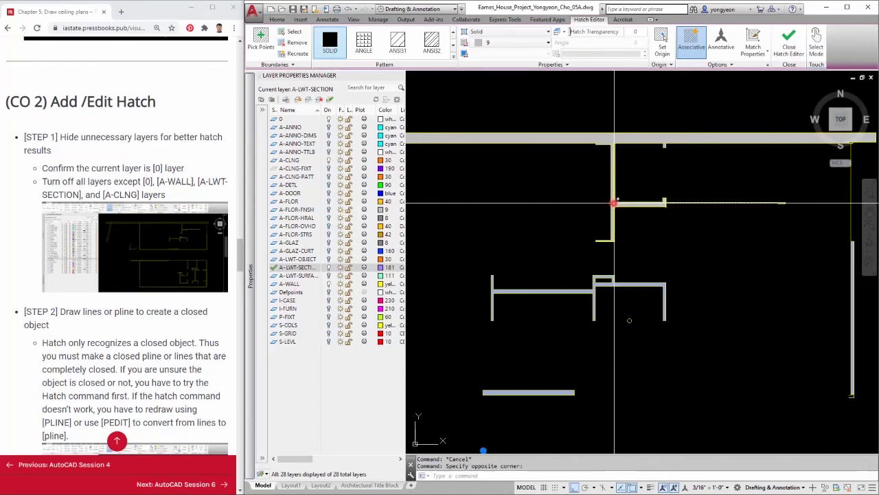
key("Escape")
left_click(620, 141)
left_click(616, 168)
left_click(613, 212)
scroll(615, 219, "up", 5)
scroll(611, 266, "down", 5)
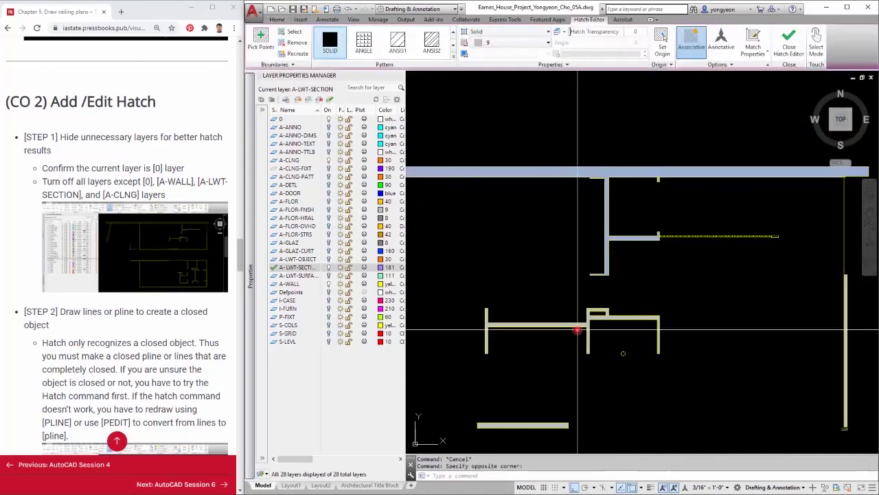
scroll(610, 286, "up", 5)
scroll(609, 288, "down", 6)
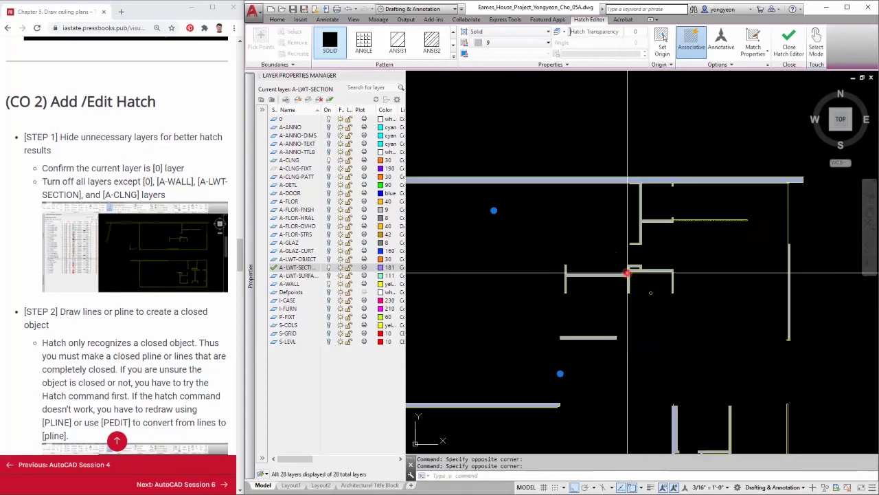
- Try to start the Copy command for the selected wall hatches
scroll(608, 296, "up", 5)
mouse_move(701, 338)
middle_mouse_down()
mouse_move(677, 307)
mouse_move(502, 190)
mouse_move(756, 259)
mouse_move(690, 267)
middle_mouse_up()
scroll(743, 272, "down", 5)
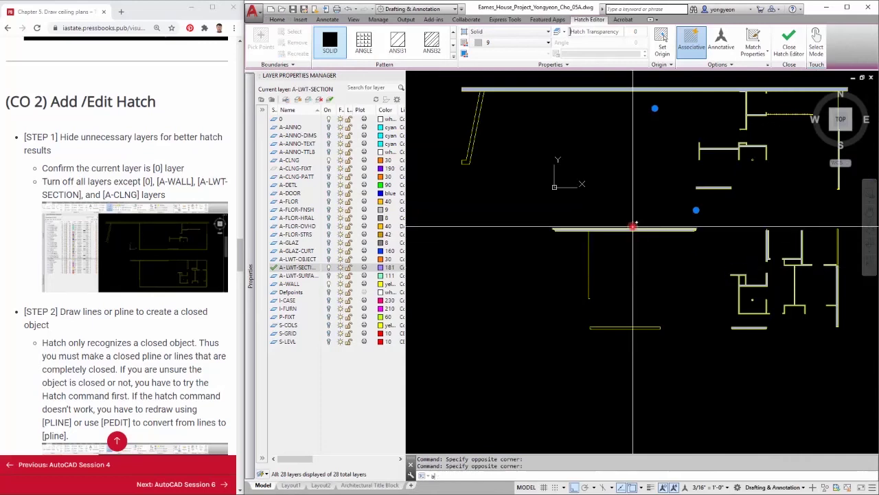
type("b")
scroll(764, 291, "down", 5)
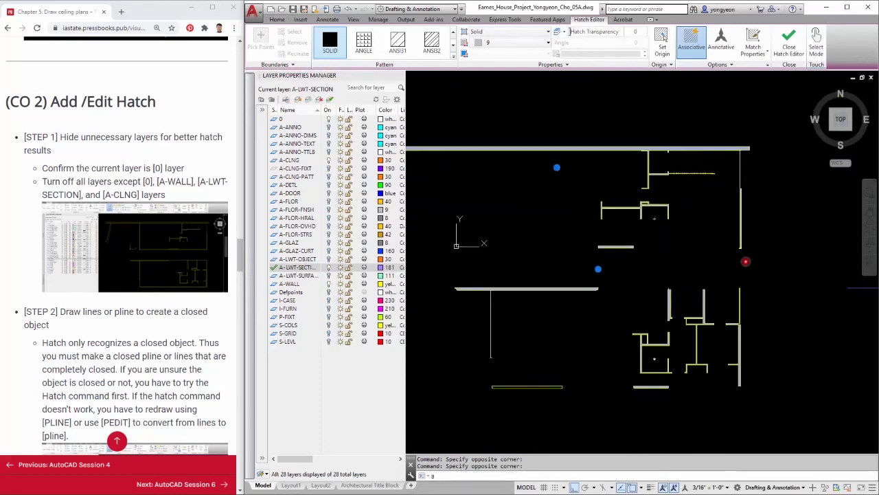
key("Return")
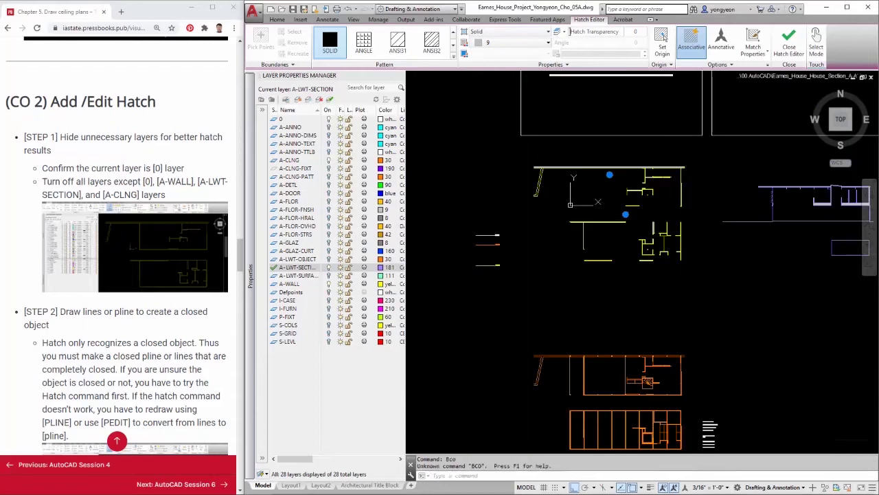
scroll(555, 232, "up", 6)
key("Return")
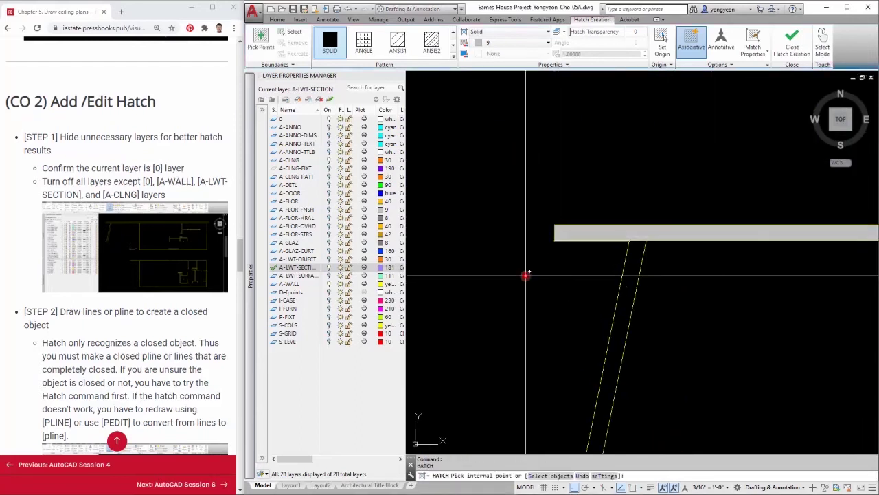
key("Escape")
left_click_drag(581, 217, 563, 259)
scroll(615, 209, "down", 6)
scroll(667, 303, "up", 5)
left_click_drag(621, 231, 606, 217)
scroll(604, 221, "down", 3)
key("Return")
key("Escape")
- Copy the wall hatches of both floor plans onto the orange ceiling plans, using the partition's corner at the north wall as base point
scroll(543, 385, "down", 2)
scroll(524, 261, "up", 2)
left_click_drag(524, 262, 525, 272)
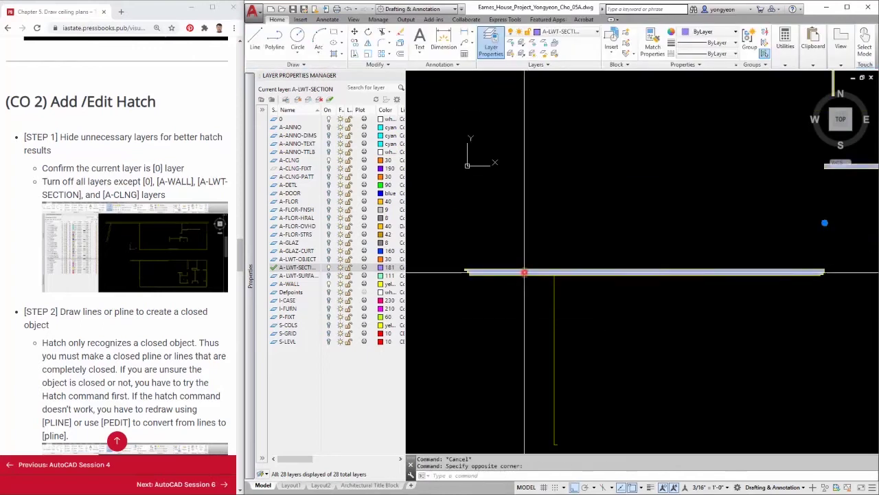
scroll(524, 272, "down", 7)
scroll(625, 199, "up", 5)
scroll(643, 172, "up", 6)
left_click(645, 186)
key("Return")
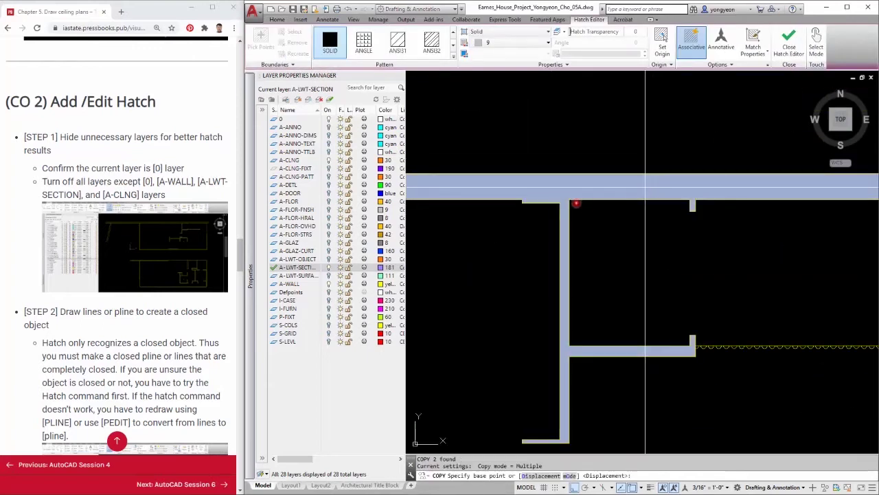
left_click(572, 201)
scroll(575, 204, "down", 8)
scroll(578, 237, "up", 8)
middle_click_drag(562, 237, 561, 247)
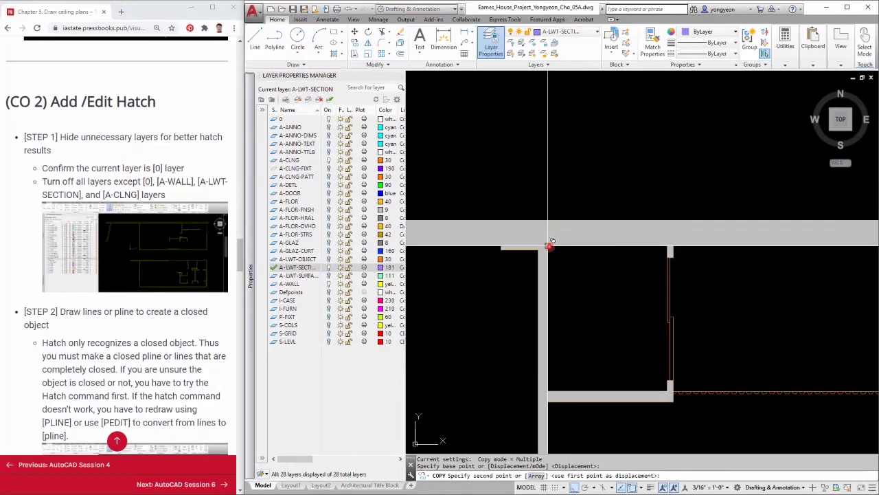
left_click(549, 245)
scroll(623, 240, "down", 8)
key("Escape")
- Bring the copied hatch that covers the east wall and stair partitions of the upper ceiling plan to the front
scroll(707, 271, "up", 8)
middle_click_drag(709, 279, 708, 119)
scroll(710, 111, "down", 4)
mouse_move(724, 229)
middle_mouse_down()
mouse_move(742, 264)
mouse_move(798, 316)
middle_mouse_up()
key("Escape")
left_click(765, 270)
right_click(766, 273)
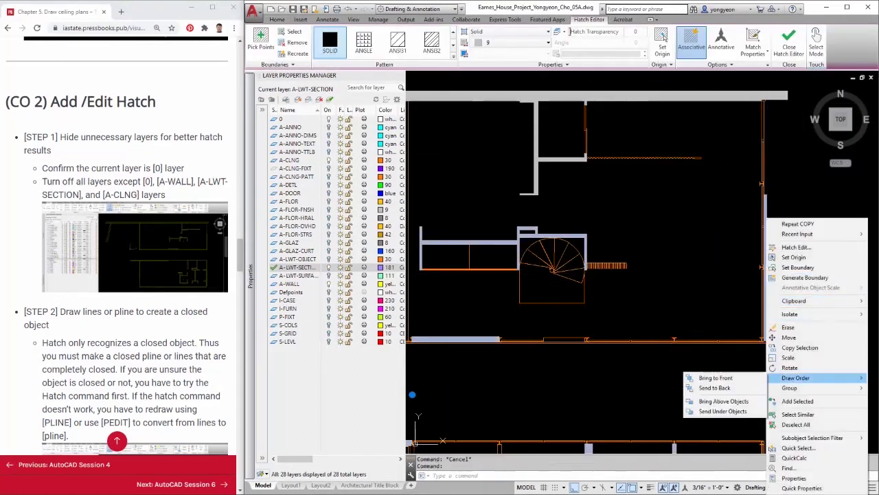
mouse_move(790, 377)
left_click(726, 377)
- Send the north wall hatch of the upper ceiling plan to the back
left_click(525, 95)
right_click(525, 95)
mouse_move(554, 255)
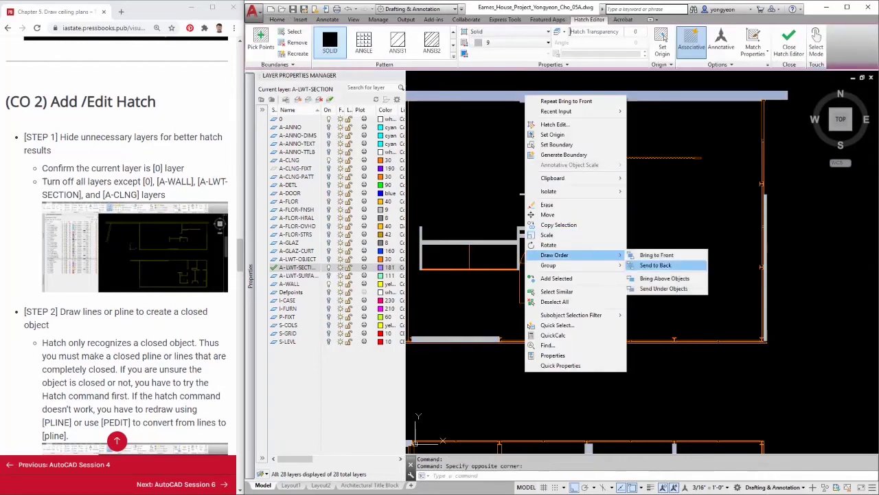
left_click(652, 265)
key("Escape")
middle_click_drag(690, 194, 685, 190)
- Try to explode the east wall hatch of the upper ceiling plan and set a new hatch origin
left_click(760, 275)
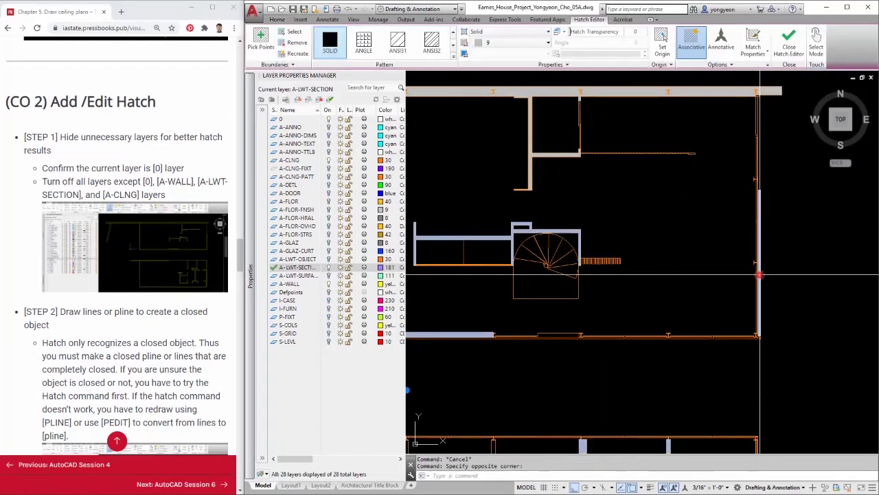
left_click(761, 257)
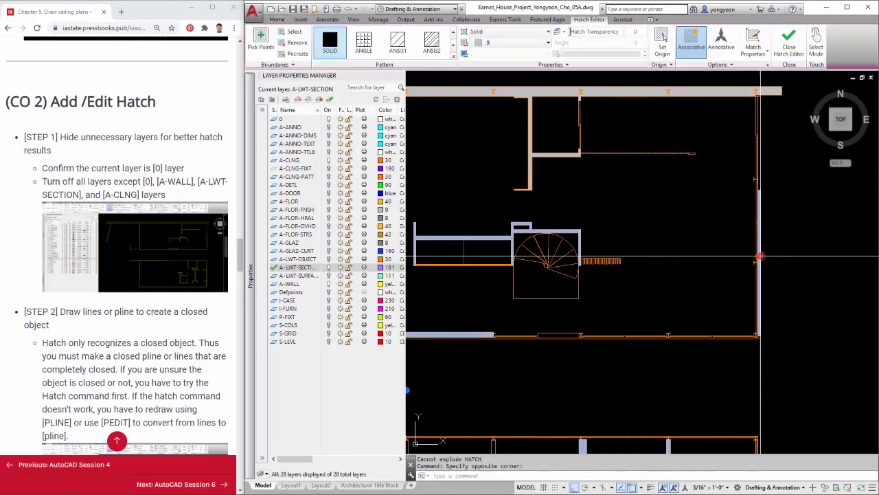
left_click(660, 73)
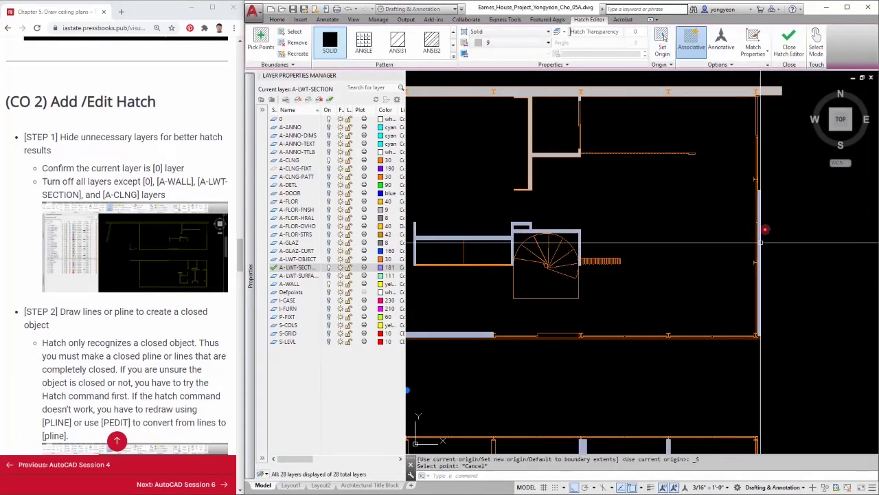
key("Escape")
left_click(759, 242)
key("Escape")
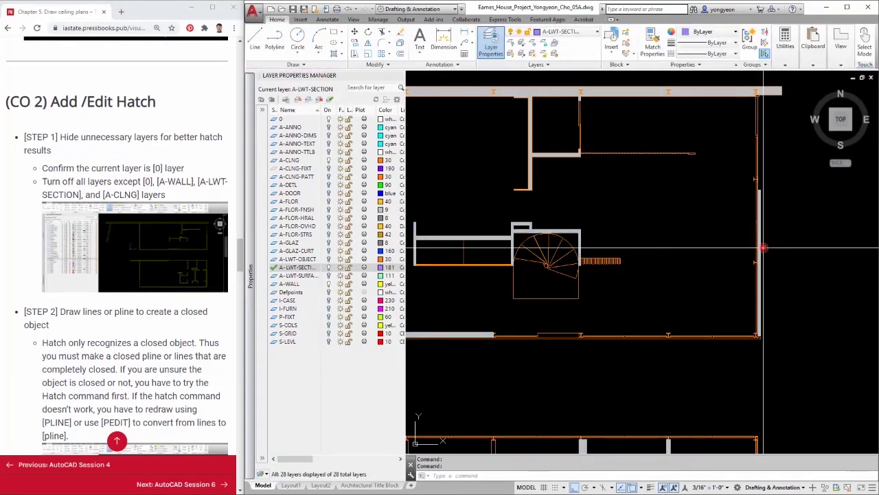
- Try to remove the east wall's boundary from the copied hatch, and undo the removal
left_click(761, 246)
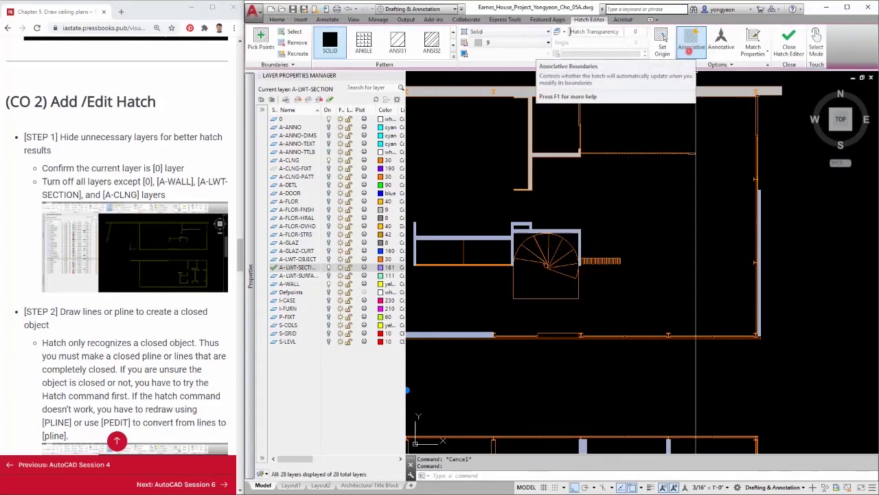
left_click(297, 42)
left_click(761, 214)
key("Return")
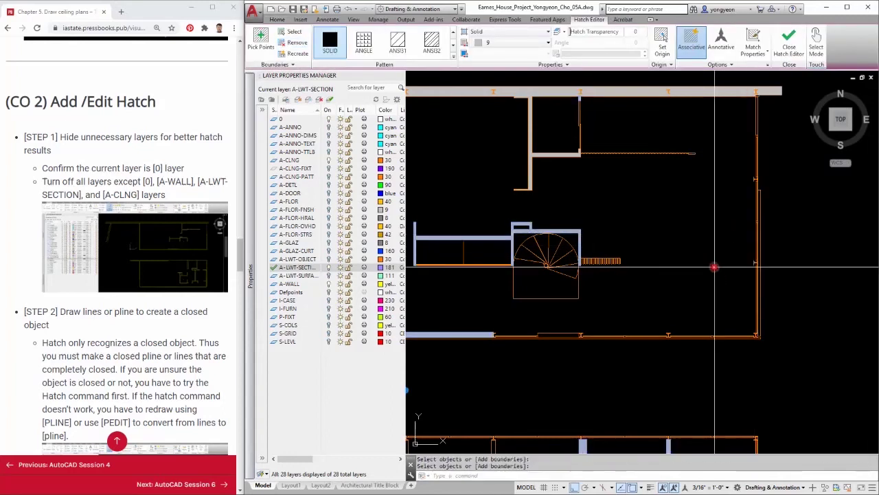
key("ctrl+z")
- Send the wall hatch of the lower ceiling plan to the back
middle_click_drag(527, 221, 805, 225)
scroll(689, 289, "down", 2)
middle_click_drag(702, 312, 812, 270)
scroll(588, 254, "down", 6)
scroll(620, 298, "up", 8)
mouse_move(621, 299)
middle_mouse_down()
mouse_move(668, 303)
mouse_move(455, 357)
middle_mouse_up()
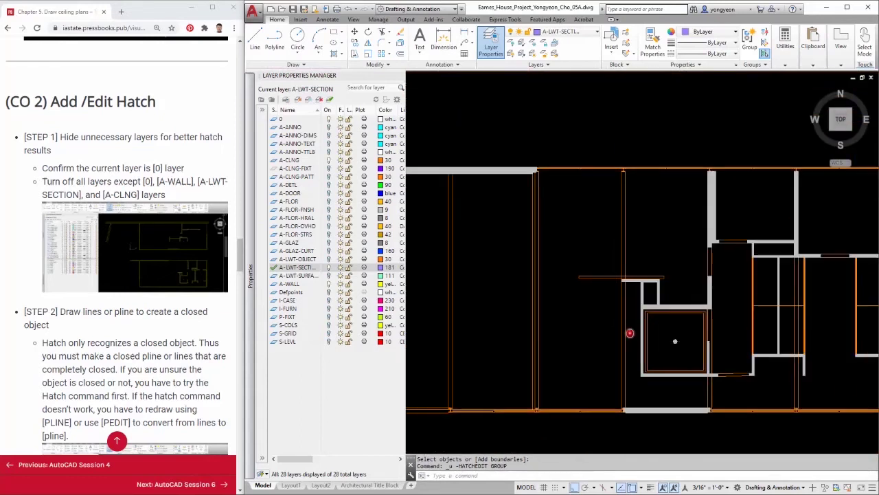
middle_click_drag(679, 348, 512, 316)
key("Escape")
key("Escape")
left_click(677, 221)
right_click(677, 218)
mouse_move(708, 378)
left_click(805, 387)
- Examine the hatched roof, walls and floor slabs of the section drawing
mouse_move(638, 364)
middle_mouse_down()
mouse_move(676, 369)
mouse_move(717, 343)
middle_mouse_up()
scroll(658, 249, "down", 6)
scroll(737, 275, "down", 3)
middle_click_drag(738, 275, 718, 432)
scroll(804, 224, "up", 5)
middle_click_drag(804, 224, 624, 306)
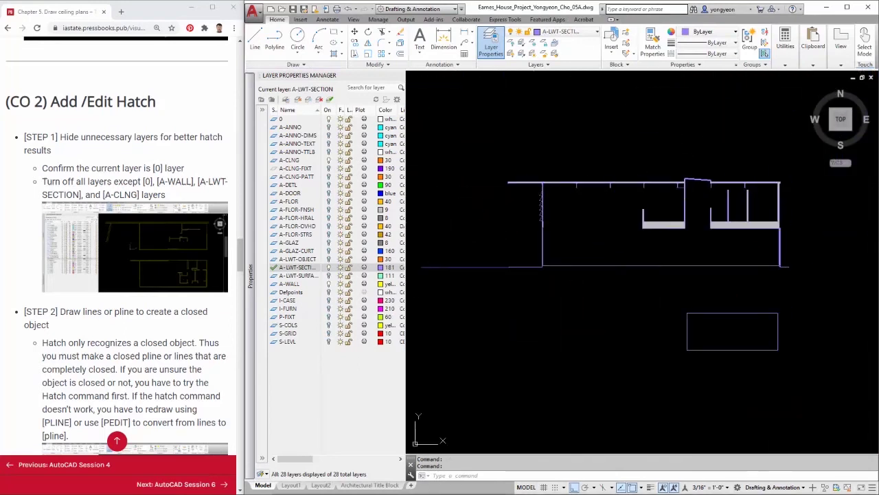
scroll(678, 215, "up", 2)
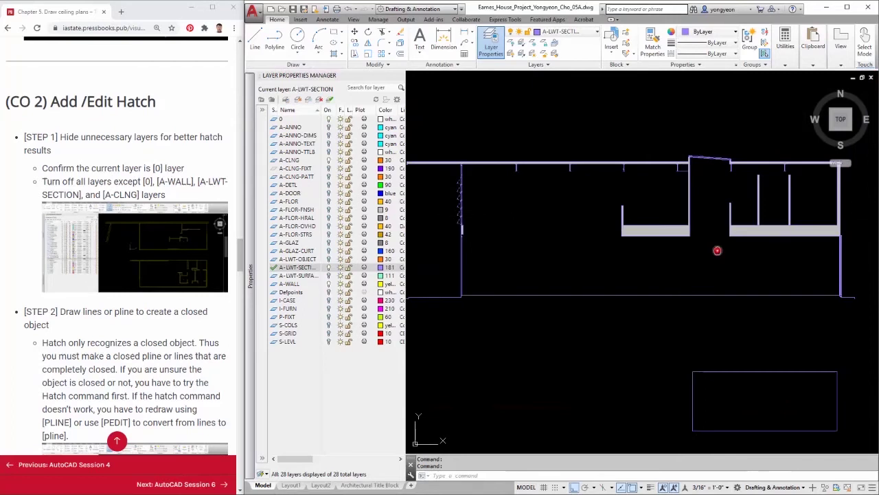
middle_click_drag(716, 250, 753, 272)
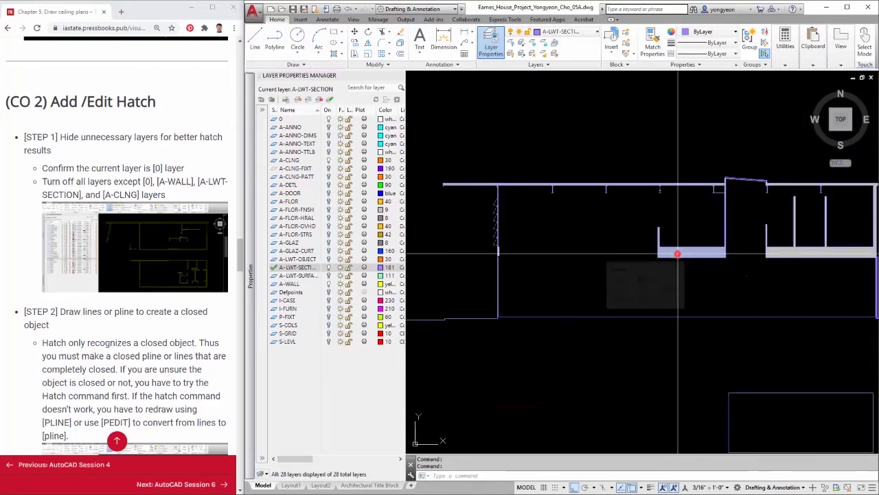
left_click(677, 253)
left_click(633, 281)
middle_click_drag(633, 281, 628, 276)
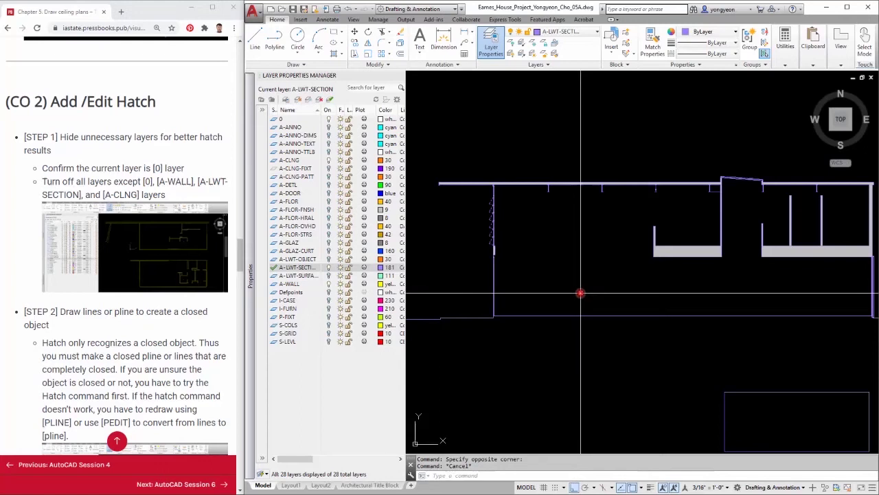
middle_click_drag(594, 273, 605, 287)
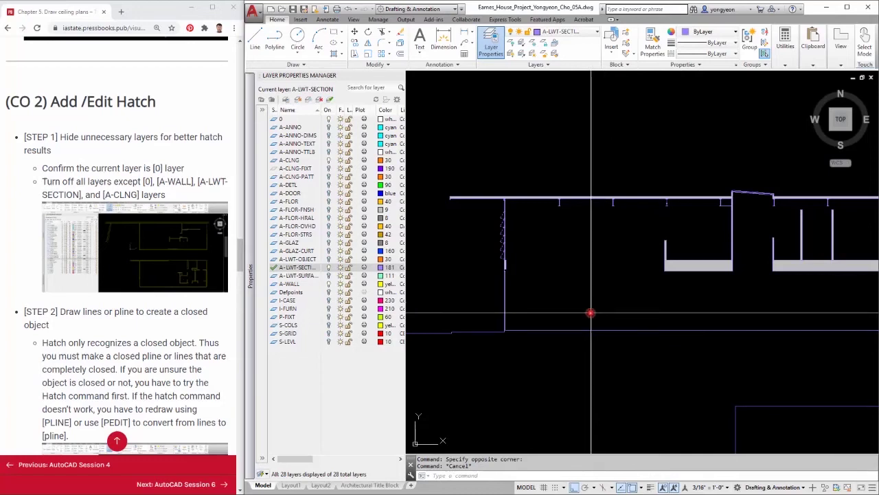
scroll(591, 312, "down", 2)
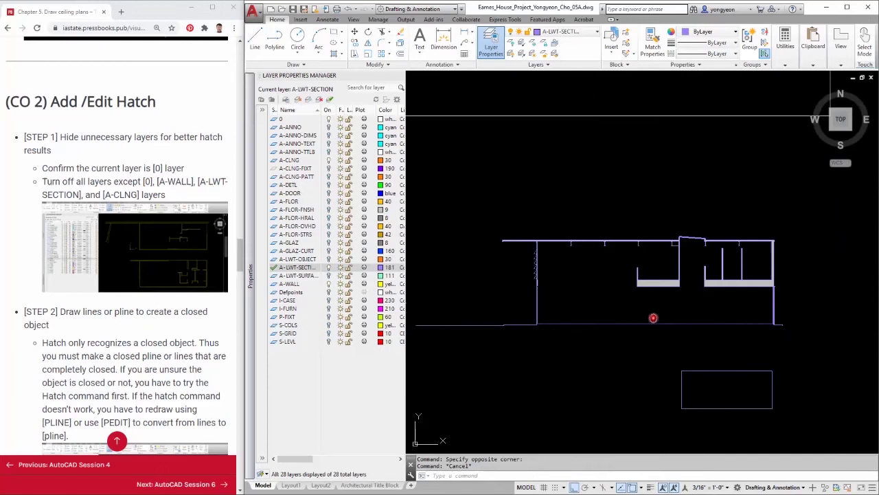
- Check which layer the solid hatch of the section's left floor slab is on
middle_click_drag(653, 317, 661, 293)
key("Escape")
left_click(666, 261)
scroll(667, 260, "up", 5)
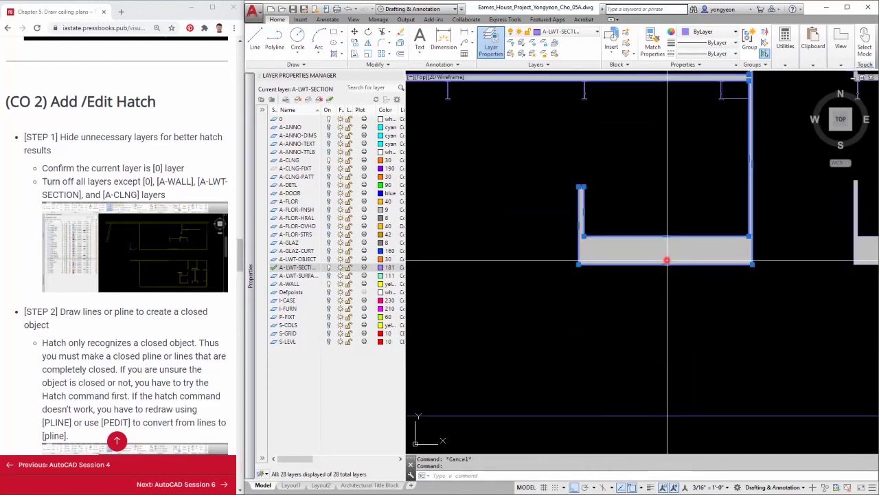
key("Escape")
left_click(666, 255)
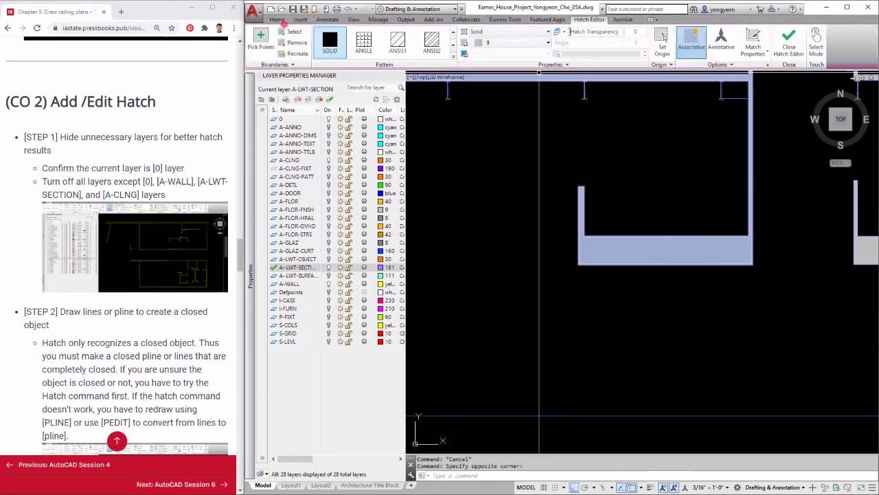
left_click(280, 20)
left_click(563, 32)
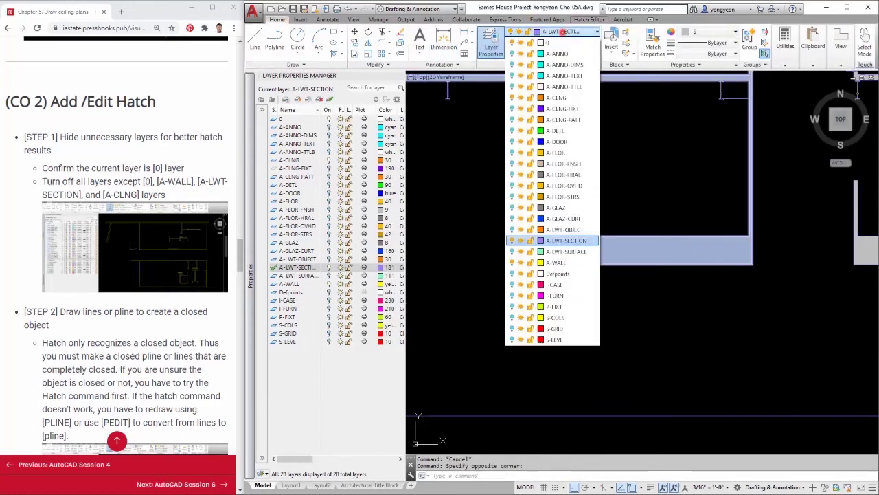
- Combine the section drawing's two solid hatches into one block whose name begins with 000_Section_Hat
scroll(613, 106, "down", 6)
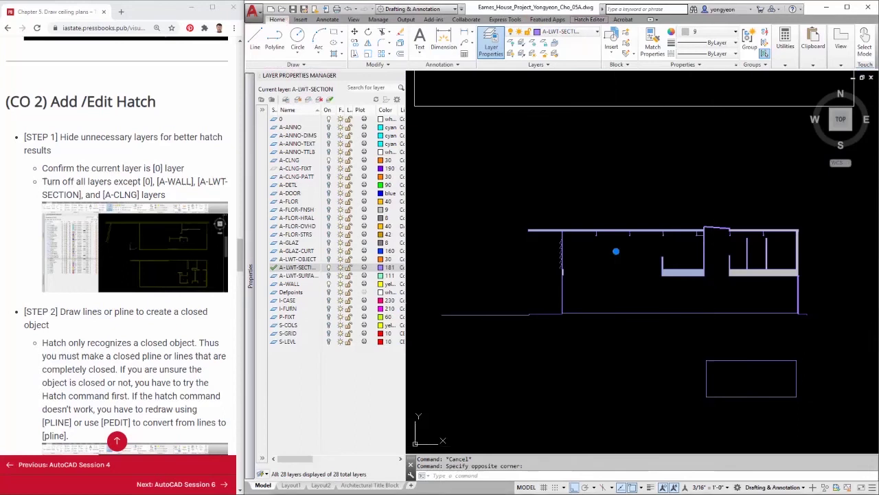
scroll(704, 298, "up", 2)
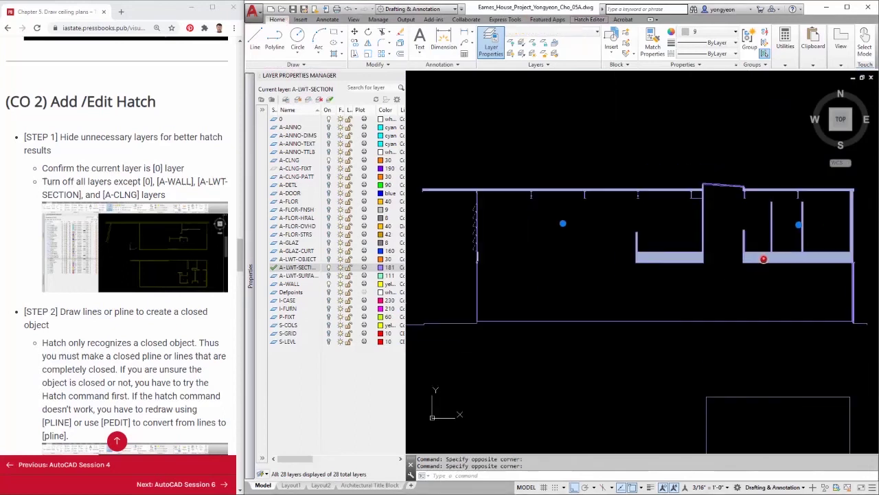
type("b")
key("Return")
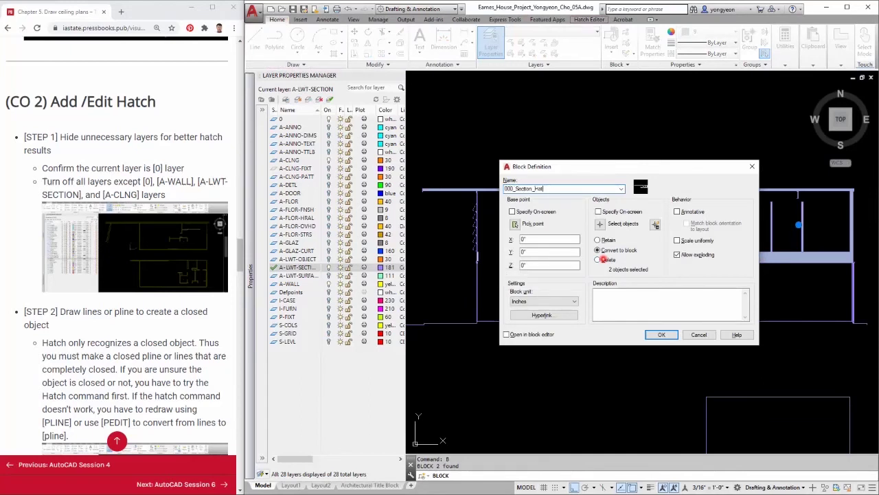
key("Return")
- Send the section's hatch block to the back of the draw order
left_click(657, 249)
left_click(652, 254)
right_click(653, 254)
mouse_move(686, 378)
left_click(785, 387)
- Turn on all layers and check the walls around the open-to-below area of the second floor plan
scroll(783, 382, "down", 5)
middle_click_drag(644, 378, 669, 295)
scroll(579, 261, "up", 4)
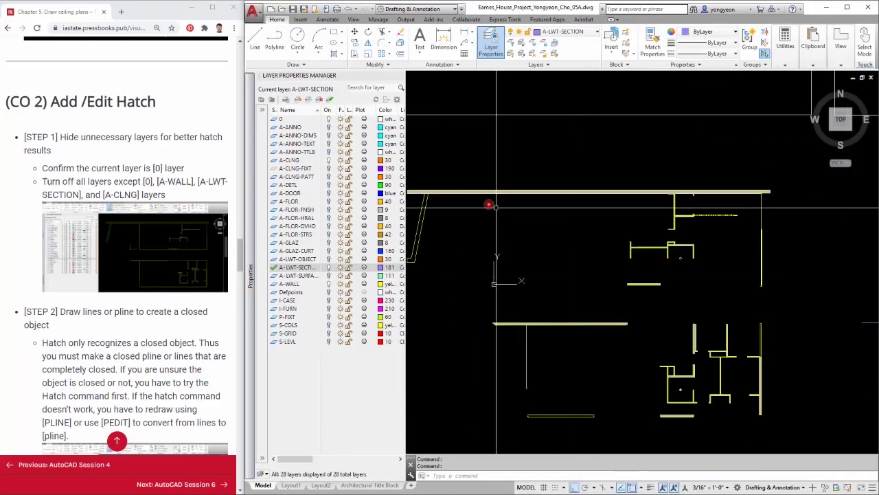
left_click(297, 120)
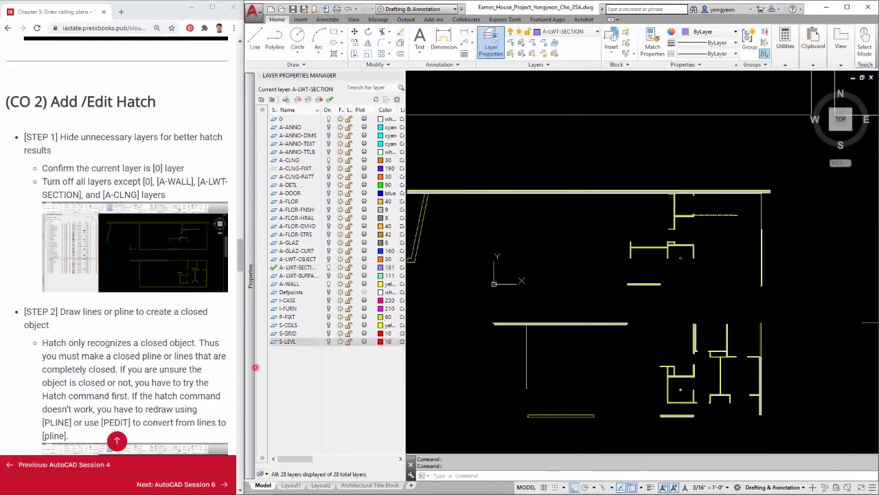
middle_click_drag(481, 221, 533, 227)
left_click(286, 119)
key("ctrl+a")
left_click(329, 128)
middle_click_drag(682, 444, 687, 424)
scroll(613, 413, "up", 4)
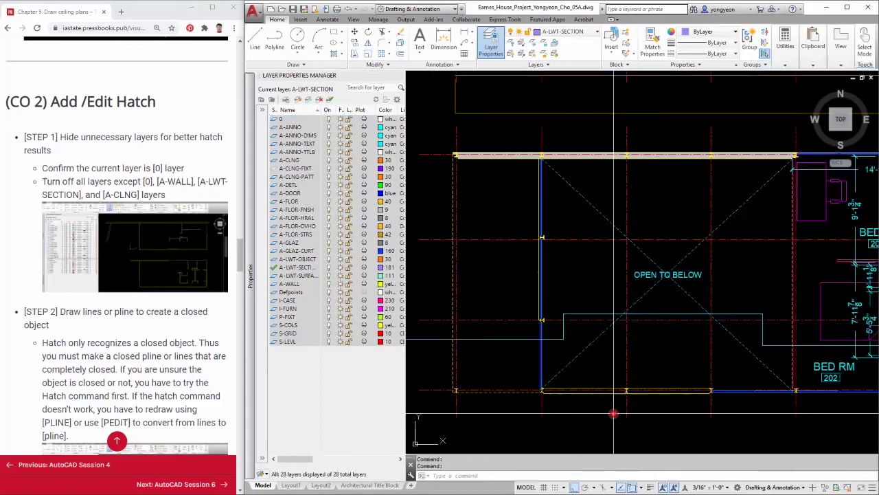
- Turn off all layers, including the current one, and turn only A-WALL back on
left_click(328, 120)
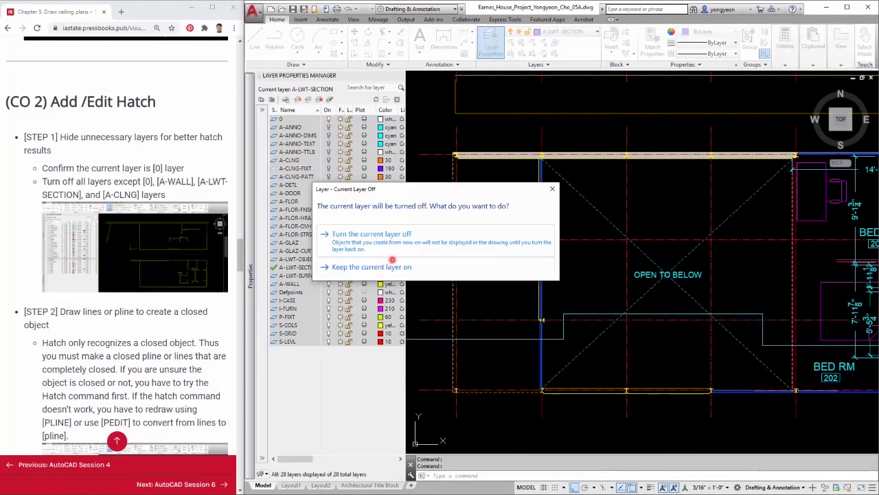
left_click(382, 251)
left_click(294, 284)
left_click(328, 284)
- Stretch the loose endpoint of the second floor's south wall outline to close the outline
scroll(520, 385, "up", 8)
left_click(520, 352)
left_click(515, 341)
left_click(514, 340)
key("Escape")
- Make A-WALL the current layer and fill the second floor's south wall with a Solid hatch
scroll(516, 161, "down", 3)
left_click(567, 32)
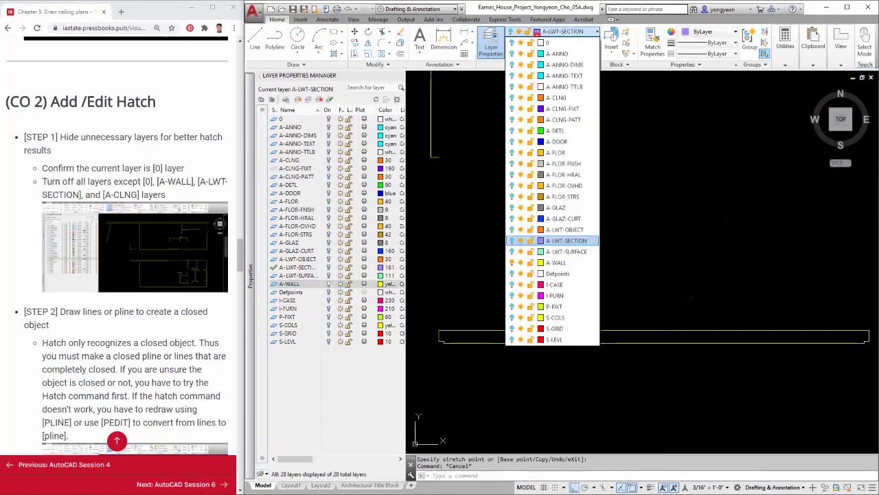
left_click(556, 263)
type("h")
key("Return")
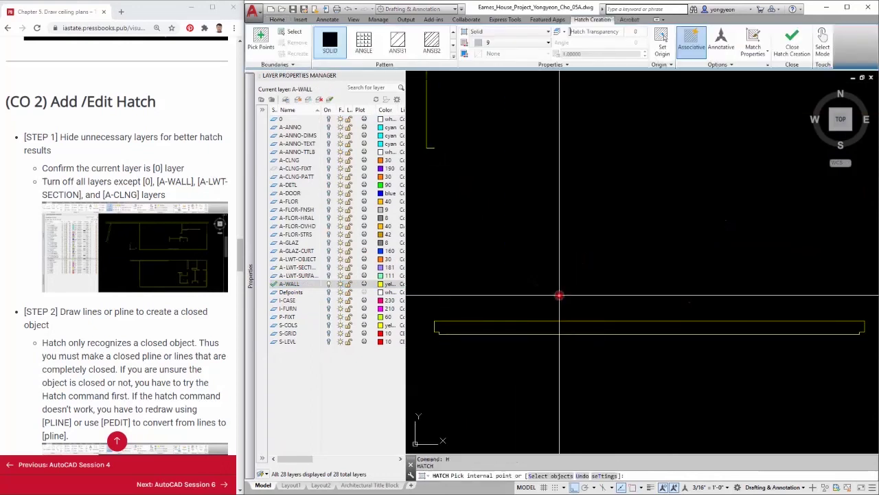
left_click(590, 328)
scroll(590, 328, "down", 6)
key("Return")
- Turn on the A-CLNG layer to display the ceiling plans along with the walls
scroll(630, 359, "down", 5)
middle_click_drag(648, 399, 652, 273)
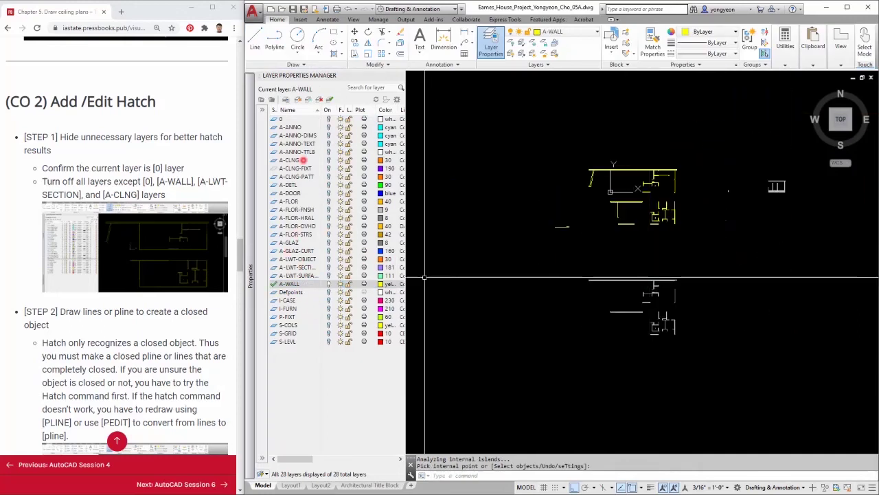
left_click(328, 160)
scroll(618, 324, "up", 7)
scroll(649, 406, "up", 5)
scroll(655, 320, "down", 10)
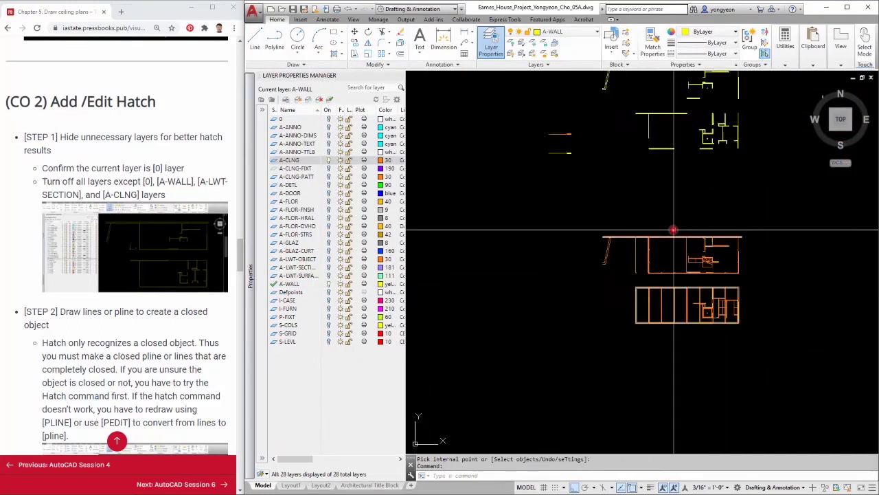
- Copy the second floor's south wall hatch onto the matching wall of the lower ceiling plan
scroll(666, 144, "up", 10)
key("Escape")
key("Escape")
left_click(679, 270)
type("co")
key("Return")
left_click(845, 254)
scroll(845, 255, "down", 8)
scroll(619, 302, "up", 10)
left_click(662, 240)
key("Escape")
- Send the copied south wall hatch of the lower ceiling plan to the back
left_click(626, 254)
right_click(624, 288)
mouse_move(653, 378)
left_click(756, 388)
scroll(637, 368, "down", 6)
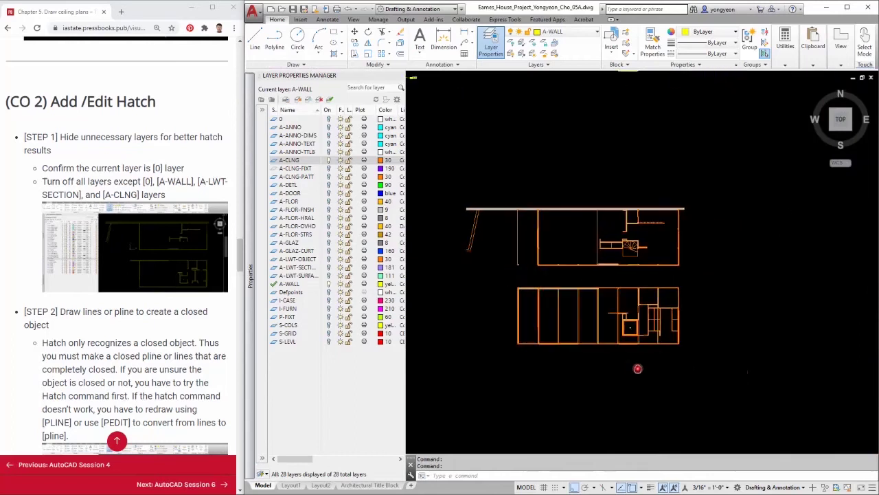
- Switch to the tutorial page in the browser and read on to STEP 2 about closed objects
middle_click_drag(638, 369, 689, 378)
left_click(149, 326)
scroll(141, 367, "down", 2)
left_click(355, 468)
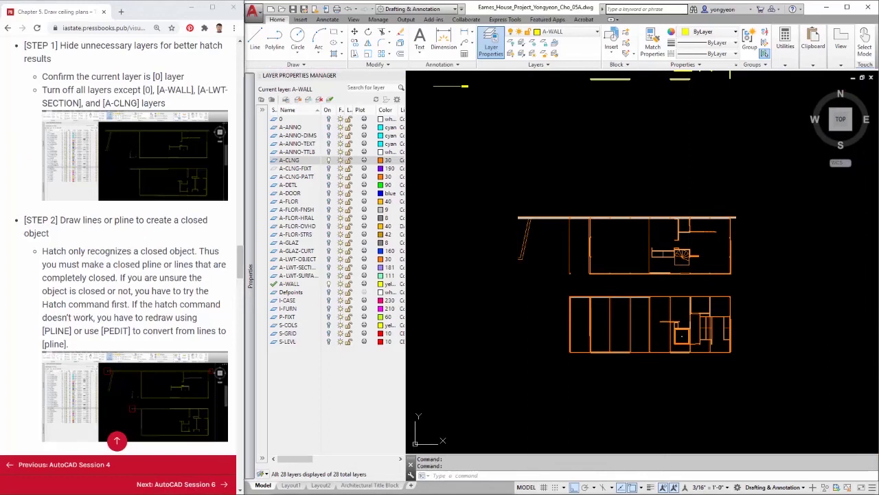
- Turn all layers from 0 to S-LEVL back on
scroll(631, 284, "up", 2)
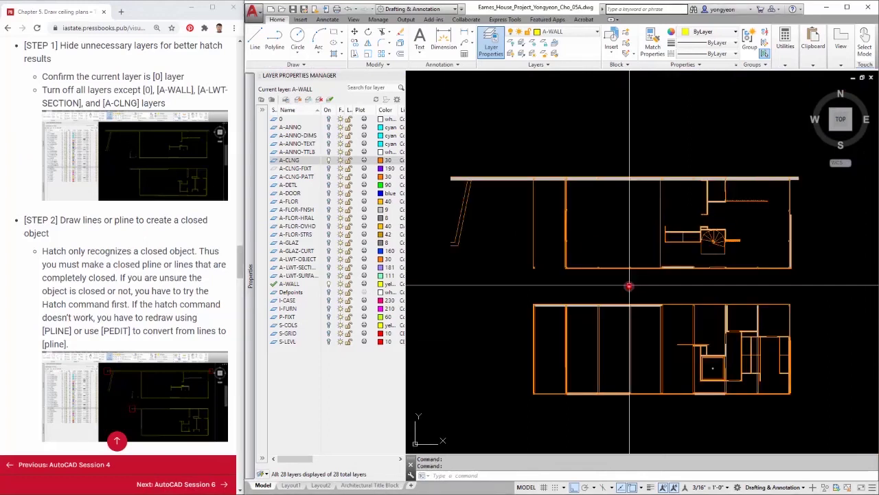
left_click(292, 341, "shift")
left_click(328, 341)
key("Escape")
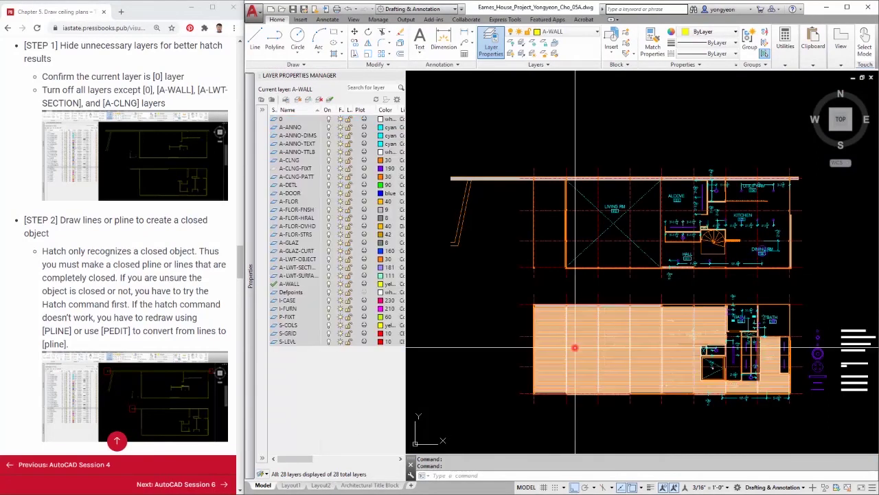
- Examine the hatched walls in the ceiling plans and both floor plans with all layers displayed
scroll(480, 362, "up", 3)
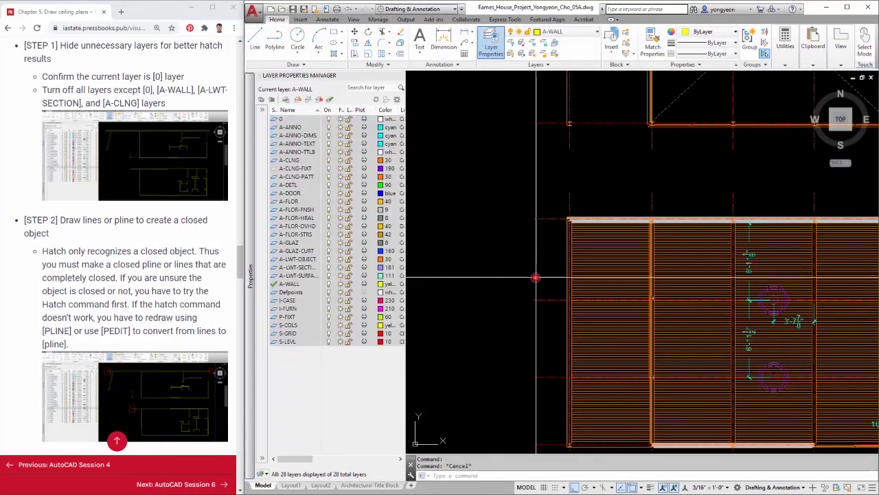
scroll(612, 375, "down", 5)
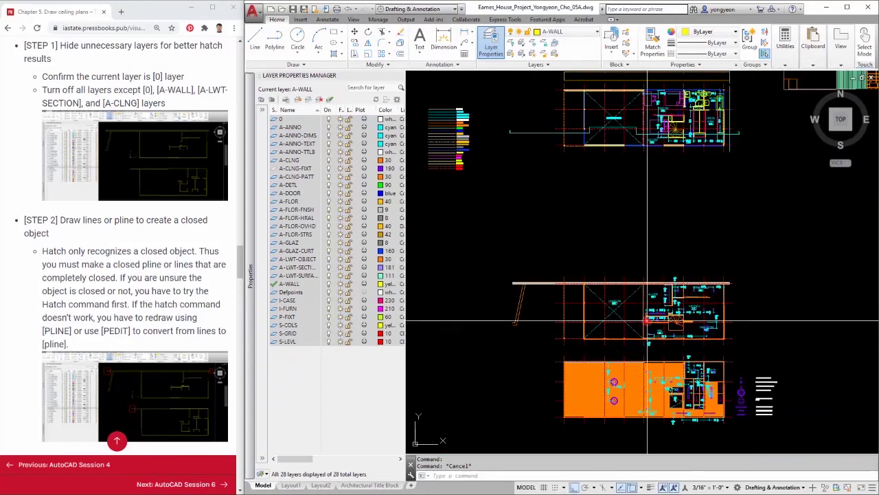
scroll(594, 220, "up", 3)
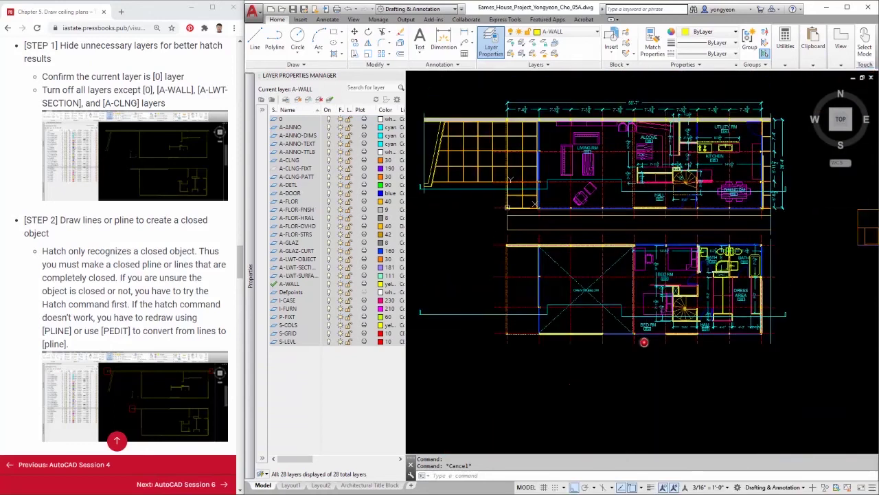
scroll(594, 178, "up", 3)
middle_click_drag(706, 314, 649, 265)
scroll(549, 172, "up", 5)
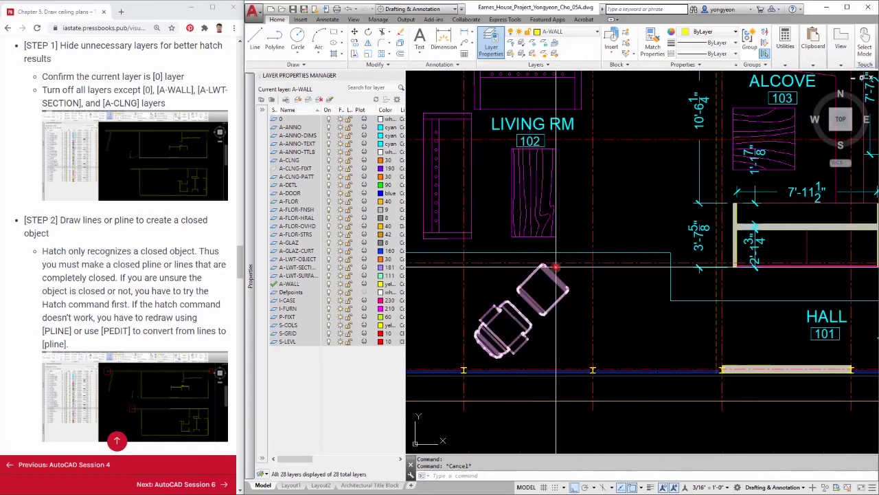
scroll(539, 213, "down", 5)
middle_click_drag(698, 355, 737, 242)
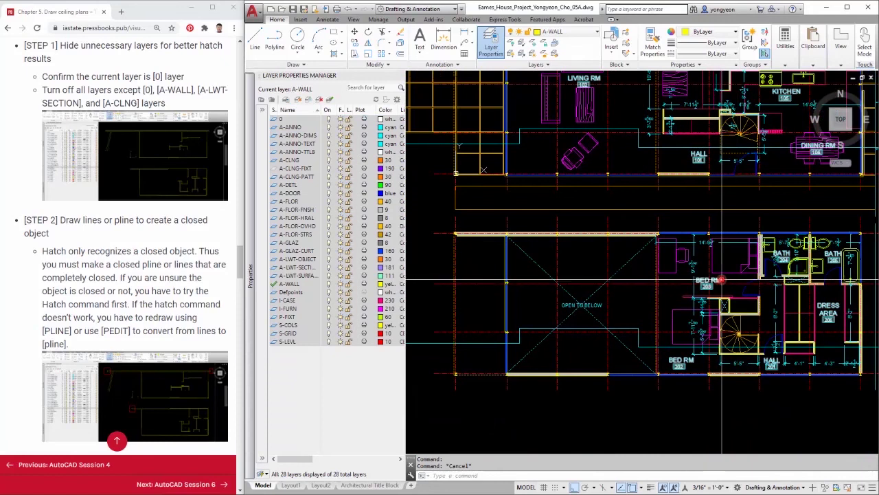
scroll(649, 281, "down", 2)
- Examine the section drawing's hatched roof, walls and floor slabs with all layers displayed
mouse_move(817, 373)
middle_mouse_down()
mouse_move(821, 392)
mouse_move(569, 359)
mouse_move(496, 363)
middle_mouse_up()
scroll(795, 390, "down", 2)
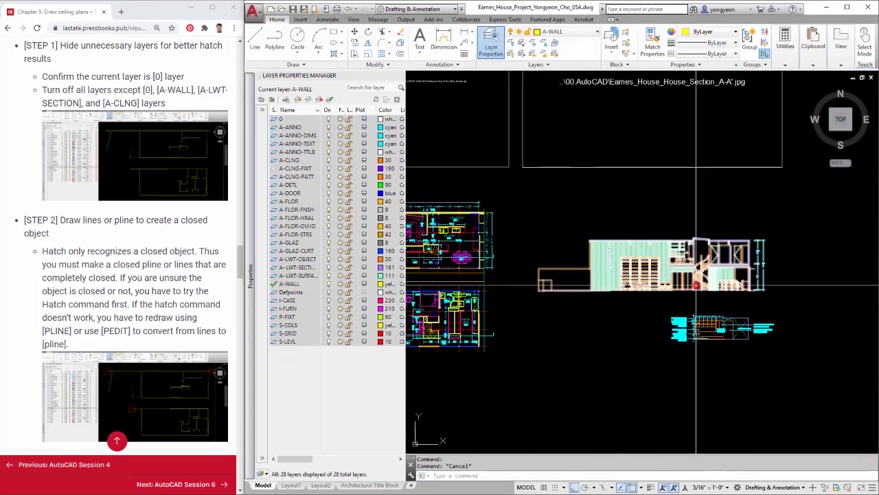
scroll(698, 285, "up", 4)
middle_click_drag(697, 285, 667, 312)
mouse_move(594, 367)
middle_mouse_down()
mouse_move(649, 364)
mouse_move(639, 335)
middle_mouse_up()
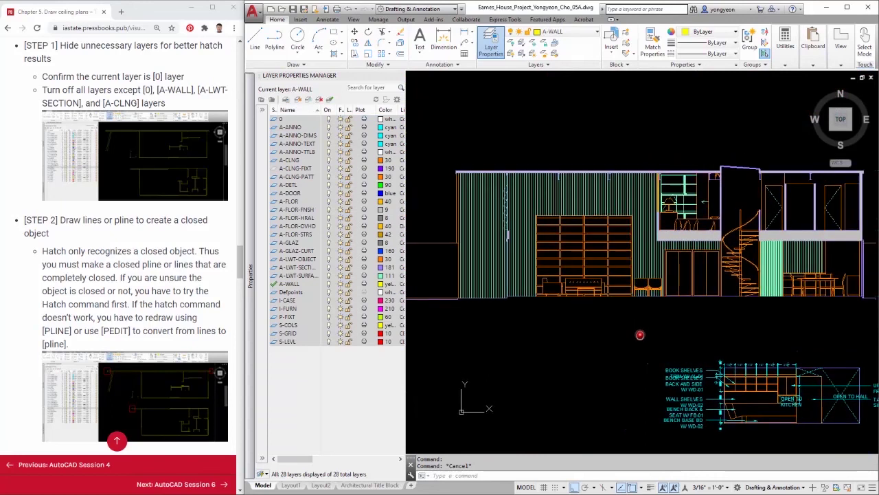